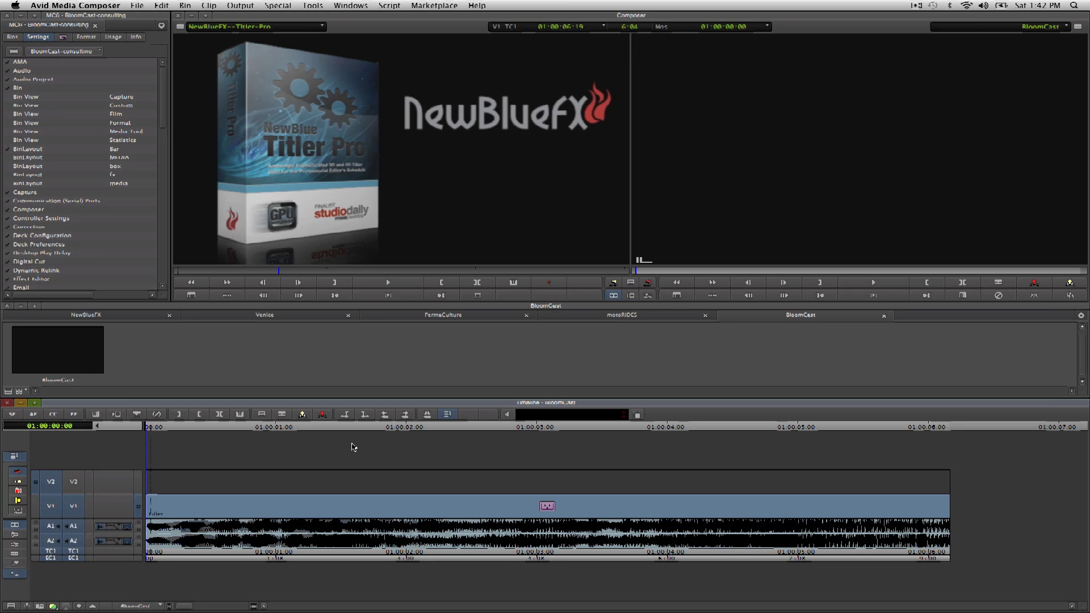
Step: Play the BloomCast sequence in the Record monitor to watch its animated BLOOMCAST logo title
key("space")
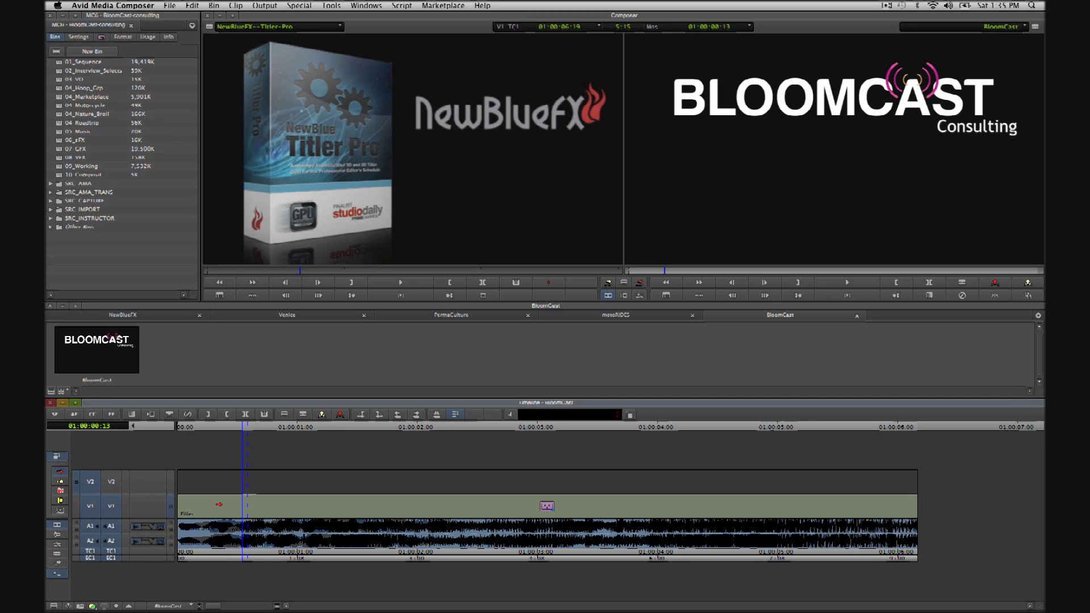
Step: Select the V1 title clip, scrub through it, and launch it in NewBlue Titler Pro
left_click(398, 506)
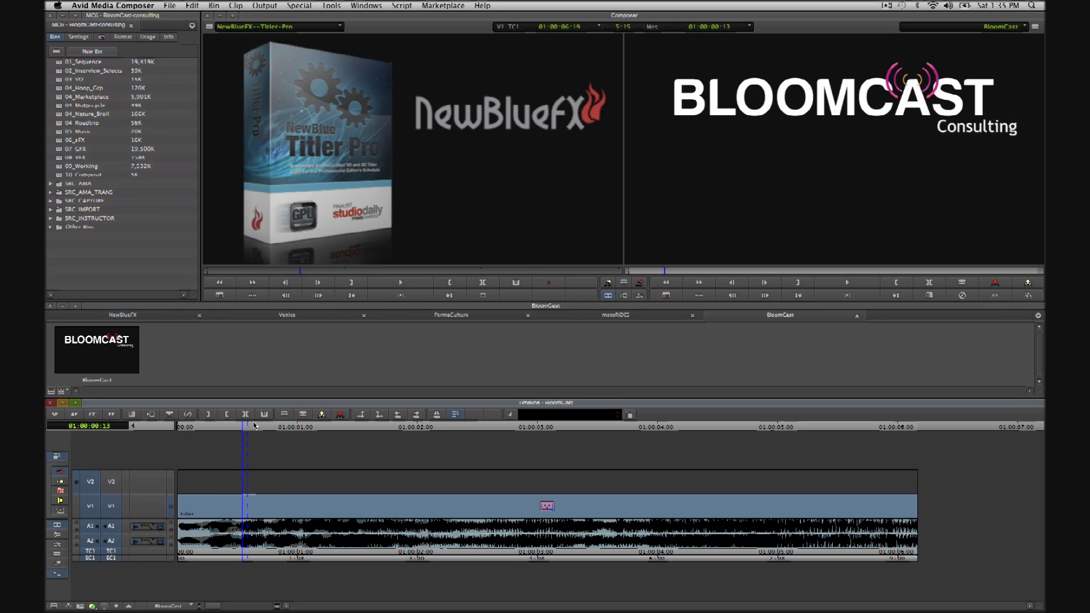
left_click_drag(254, 426, 809, 521)
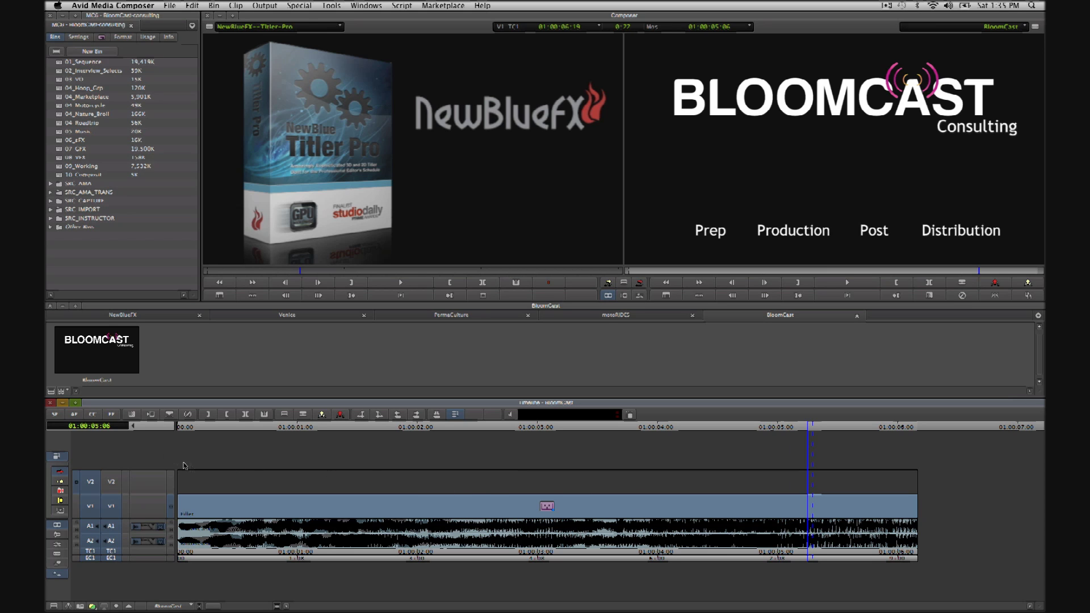
left_click(113, 415)
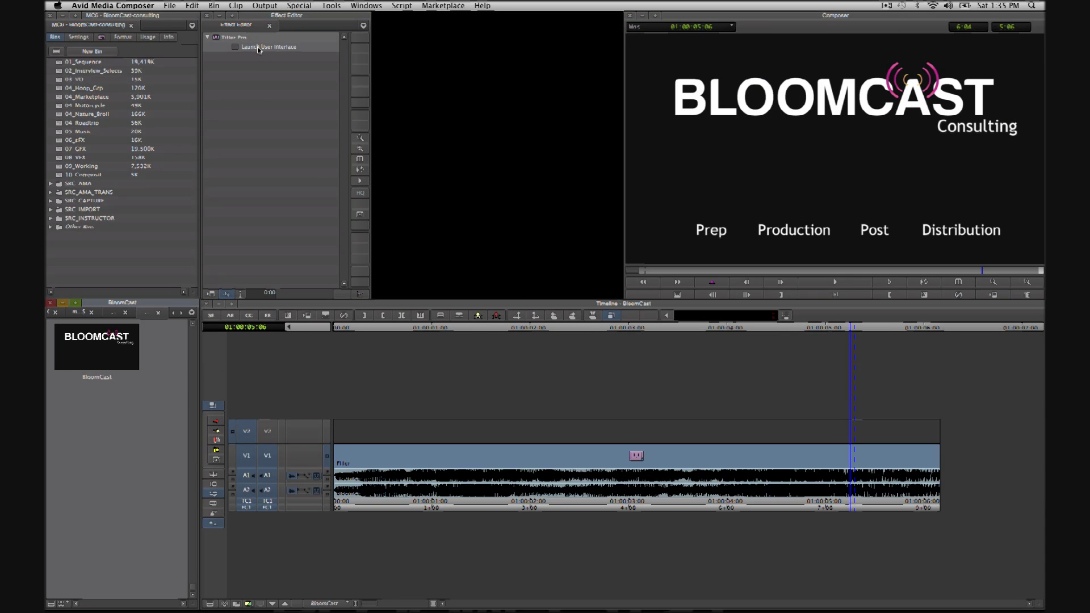
left_click(259, 48)
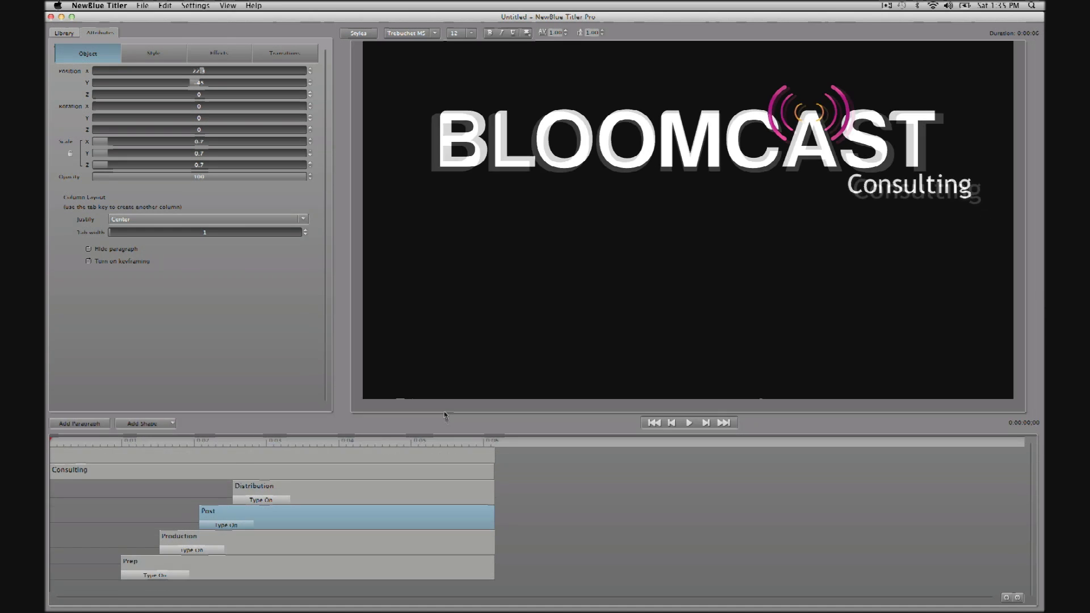
Step: Step through the Prep, Production, Post, Distribution and Consulting layers, then select the BLOOMCAST headline
left_click_drag(444, 388, 444, 385)
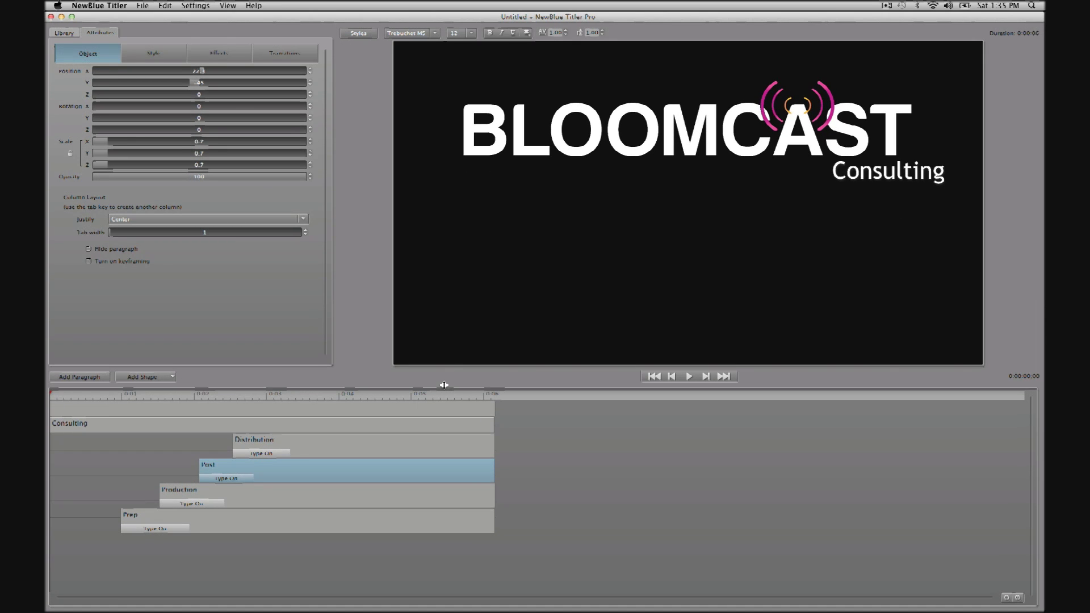
left_click(285, 513)
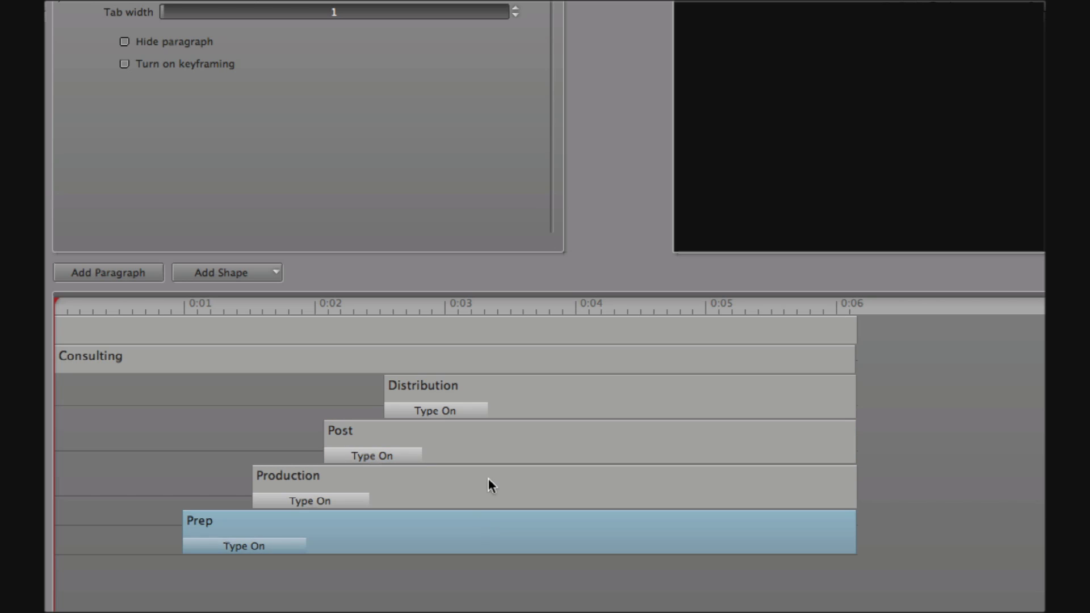
left_click(488, 479)
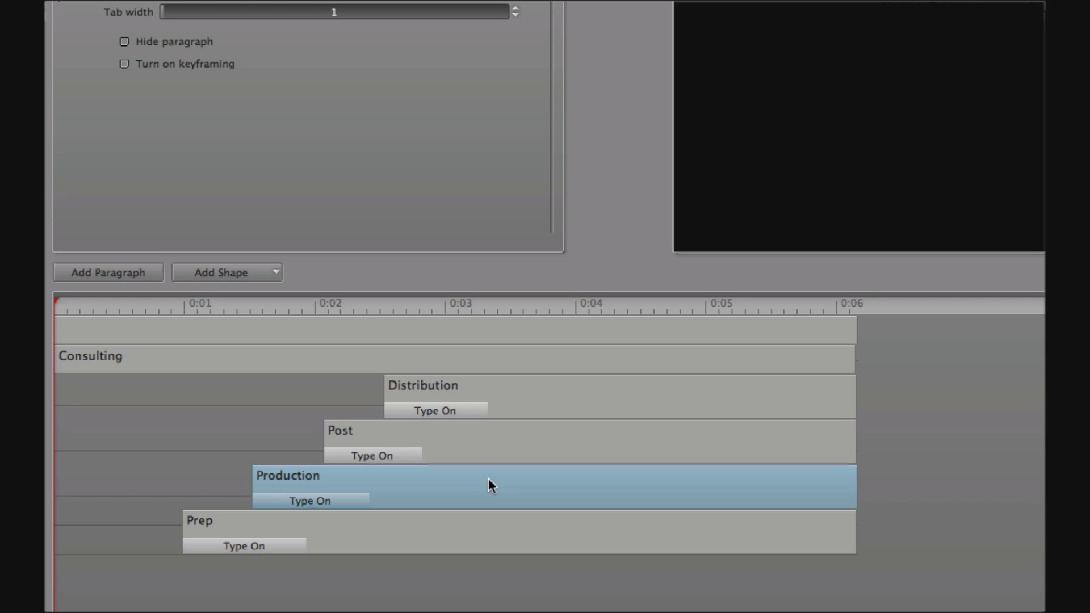
left_click(507, 443)
left_click(544, 396)
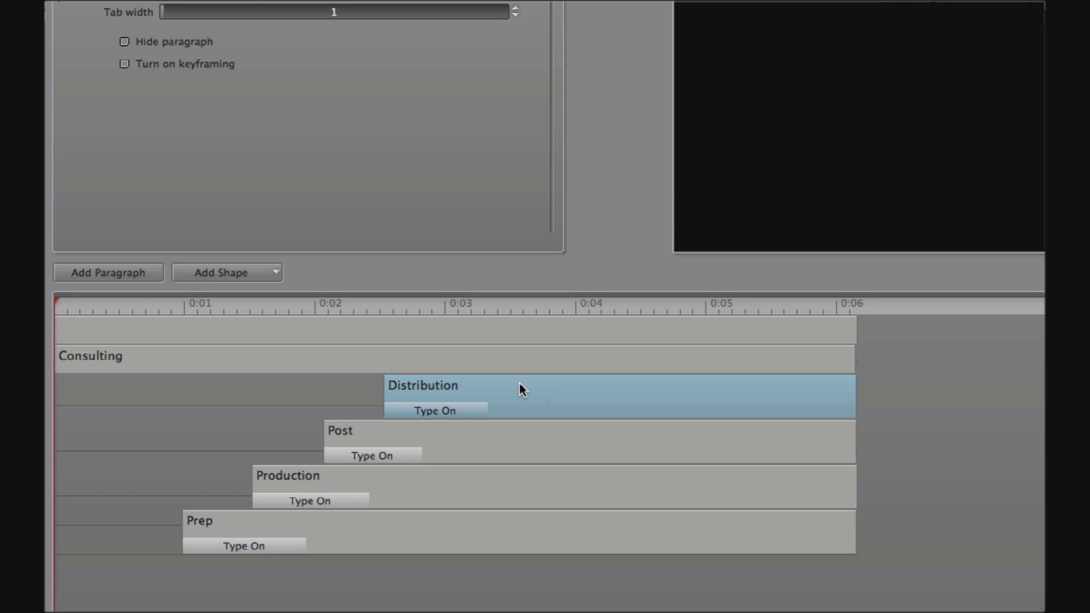
left_click(136, 360)
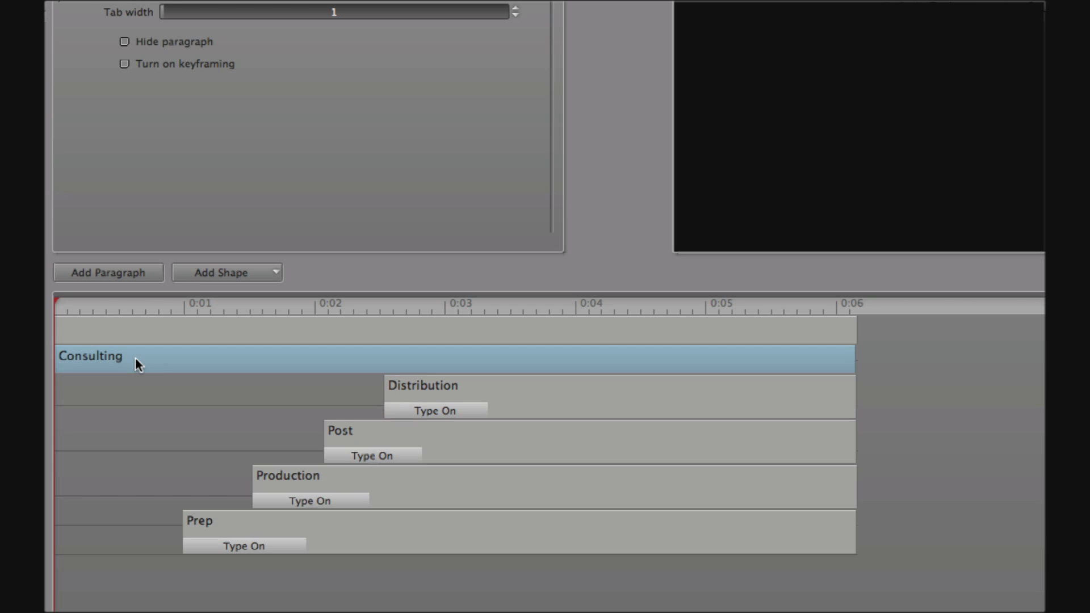
left_click(131, 334)
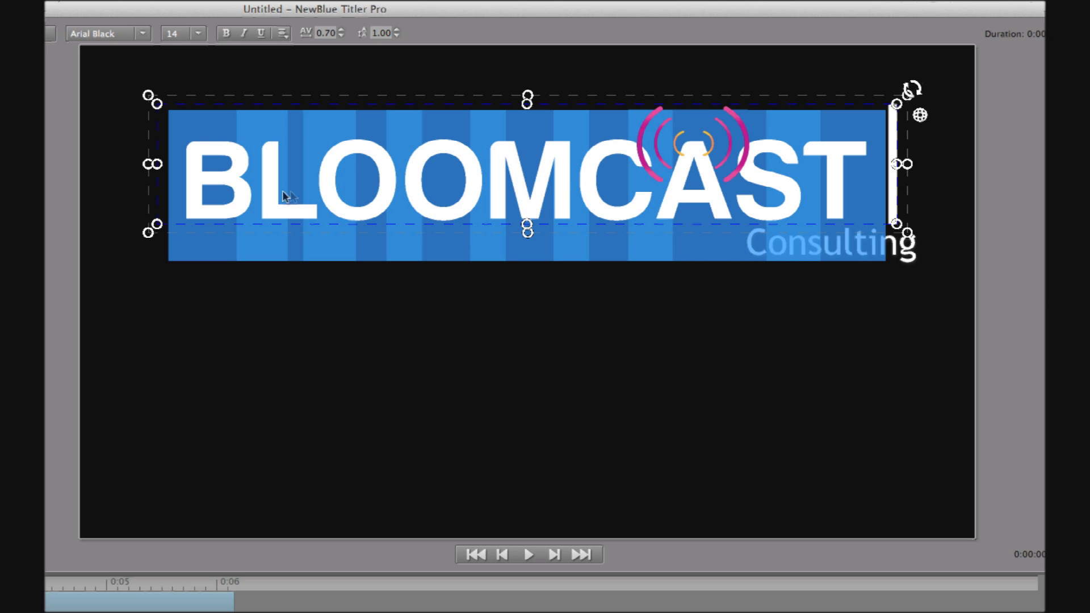
left_click(179, 192)
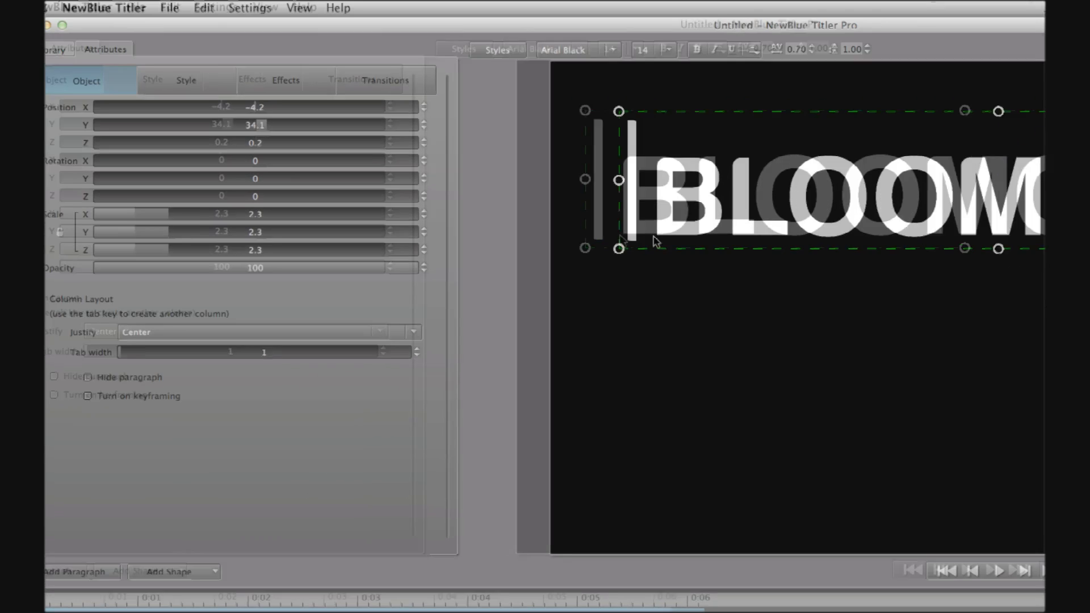
left_click(78, 51)
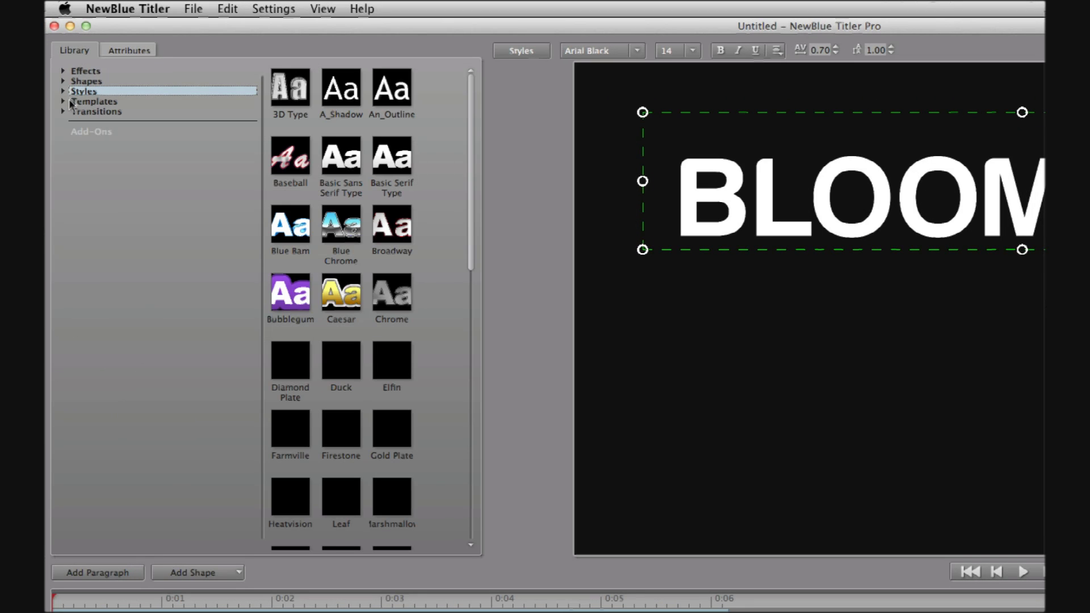
Step: Apply the 3D Wiggle Metal Wash preset to BLOOMCAST, lower amplitude to 11.8, and preview it
left_click(64, 112)
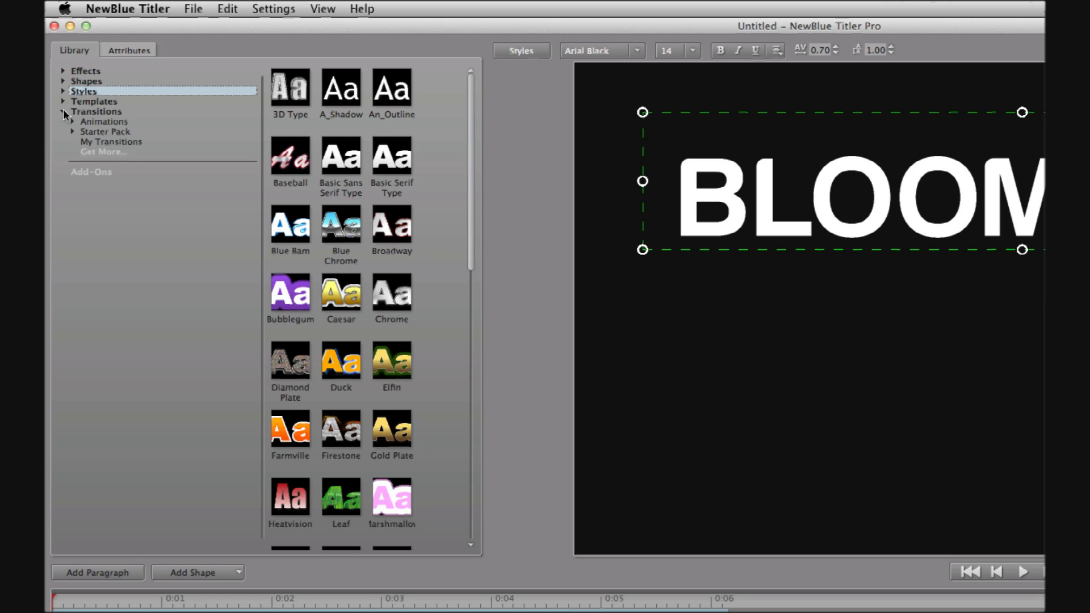
left_click(73, 132)
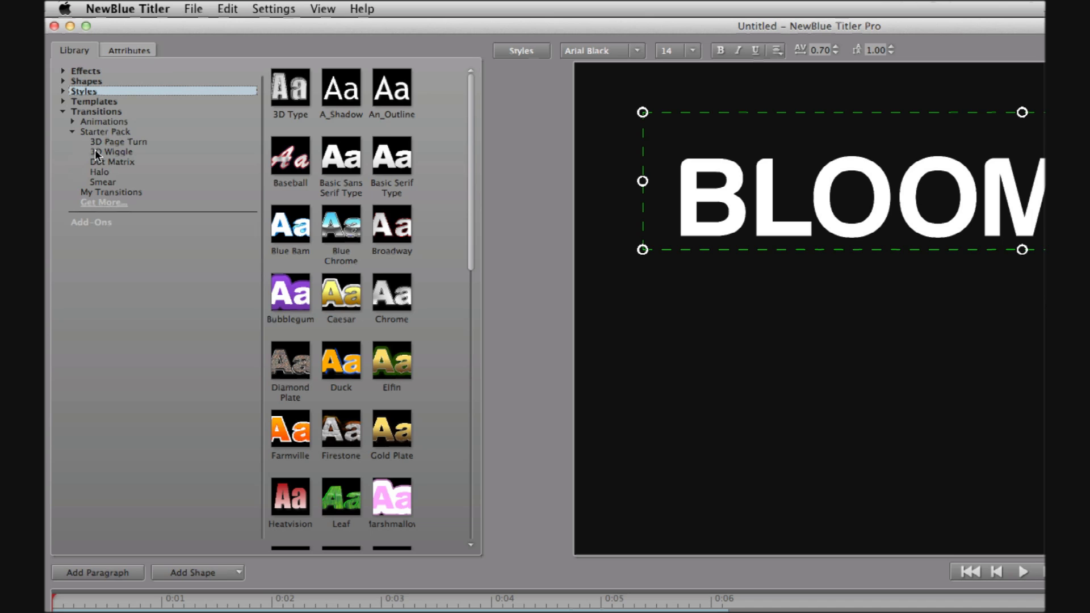
left_click(95, 149)
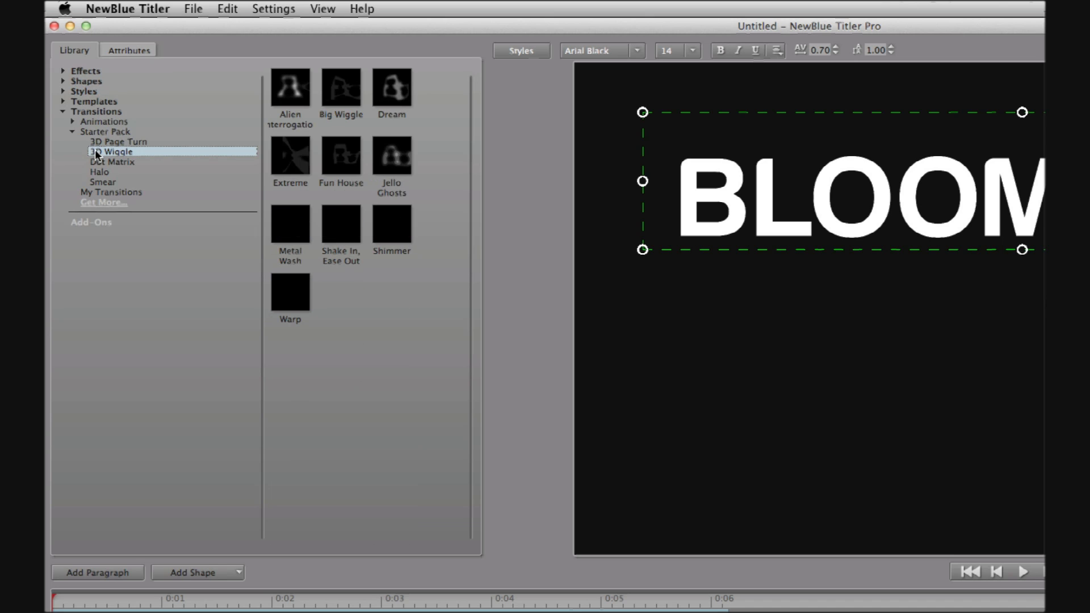
mouse_move(284, 227)
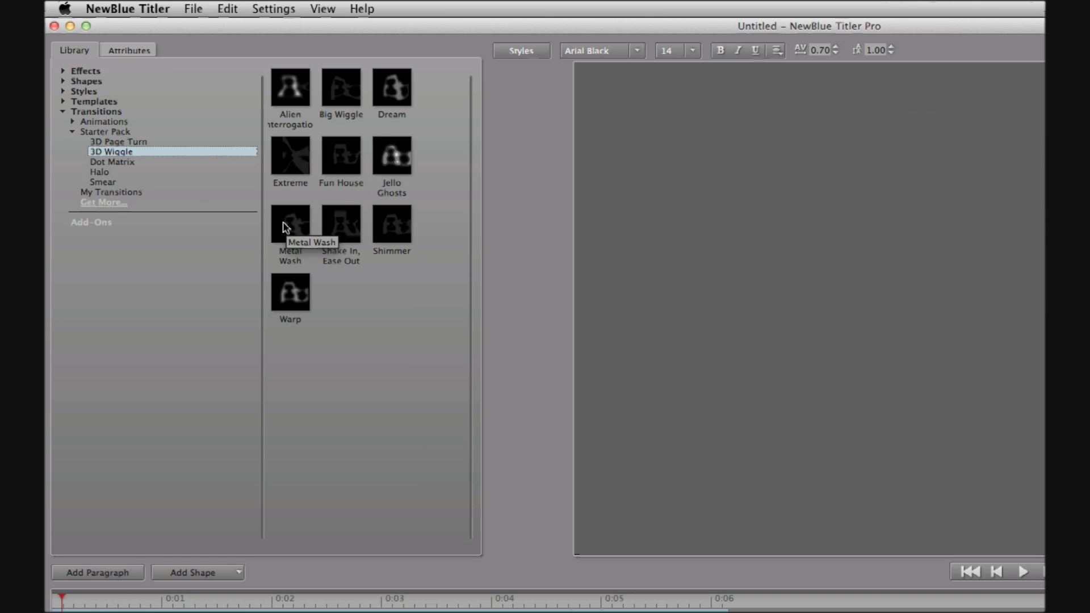
double_click(284, 227)
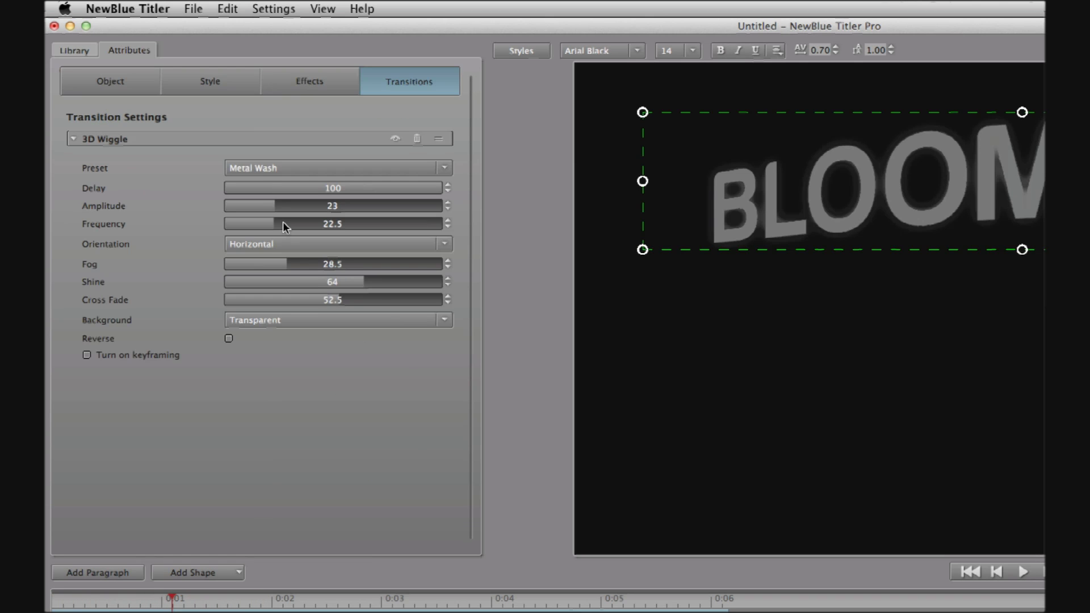
left_click_drag(267, 207, 219, 224)
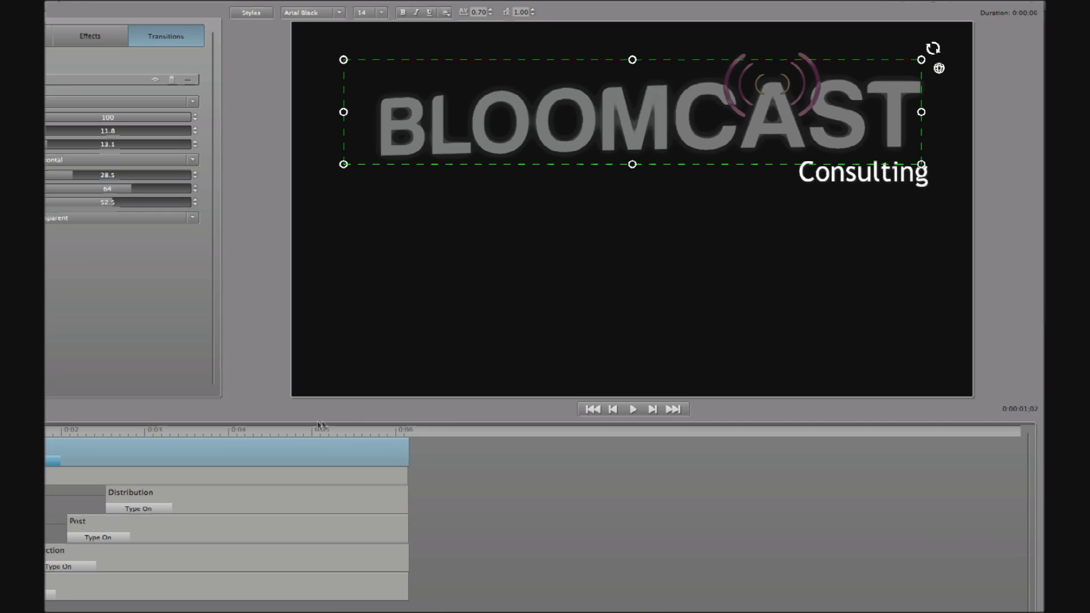
left_click(635, 411)
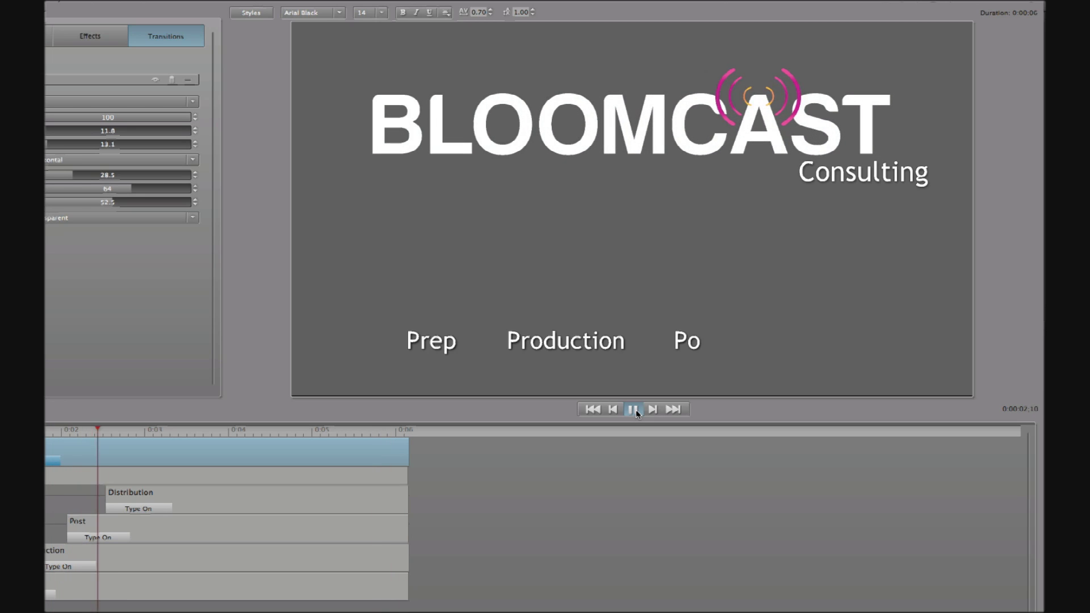
Step: Delay the Consulting layer's start and give it the Smooth Fade In transition
left_click(634, 410)
left_click(121, 480)
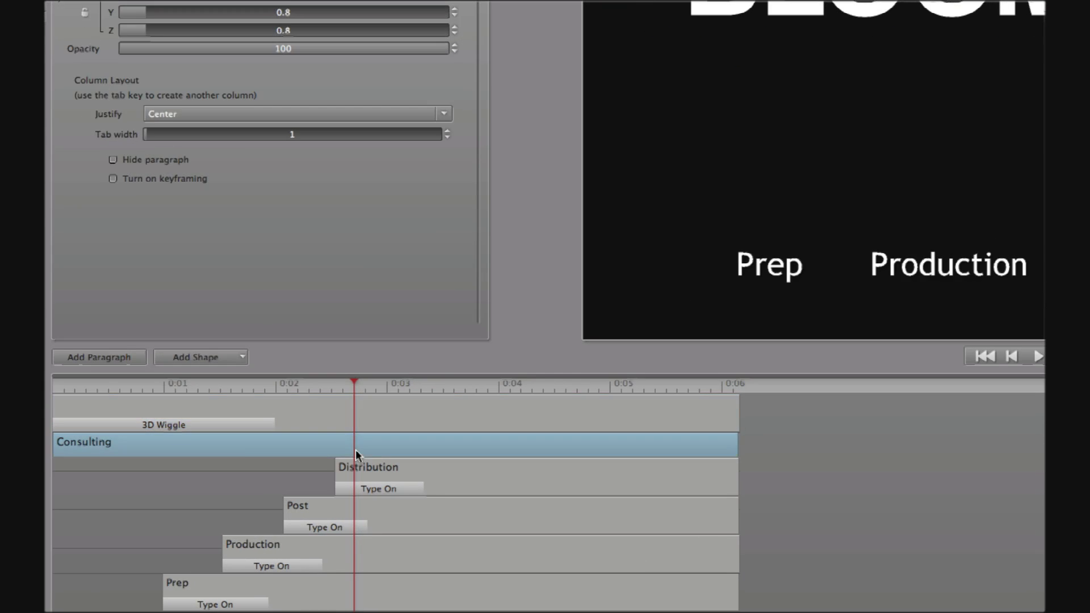
left_click_drag(55, 444, 267, 457)
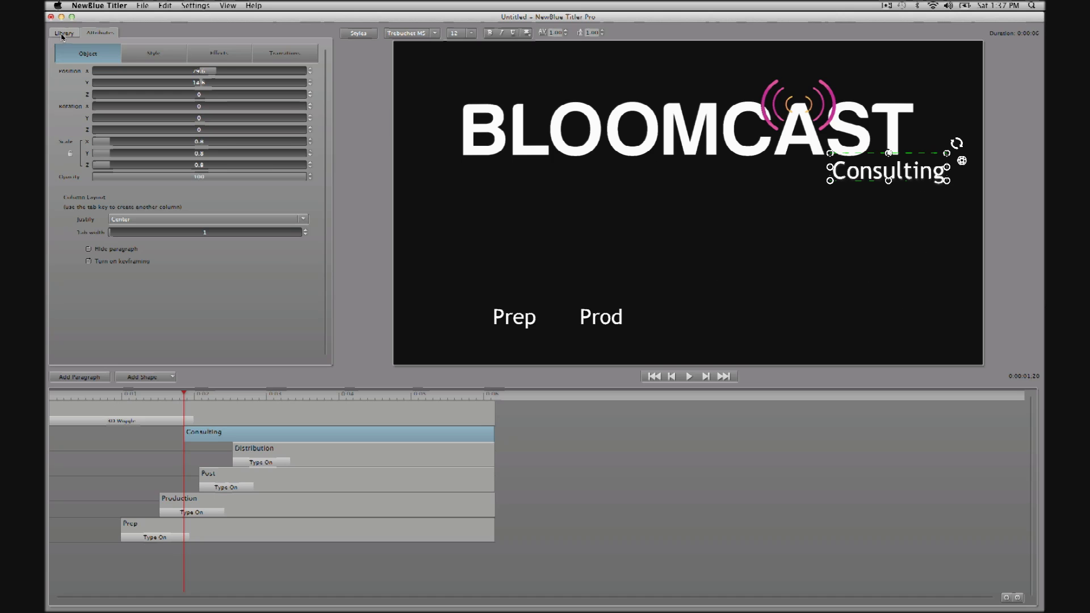
left_click(64, 33)
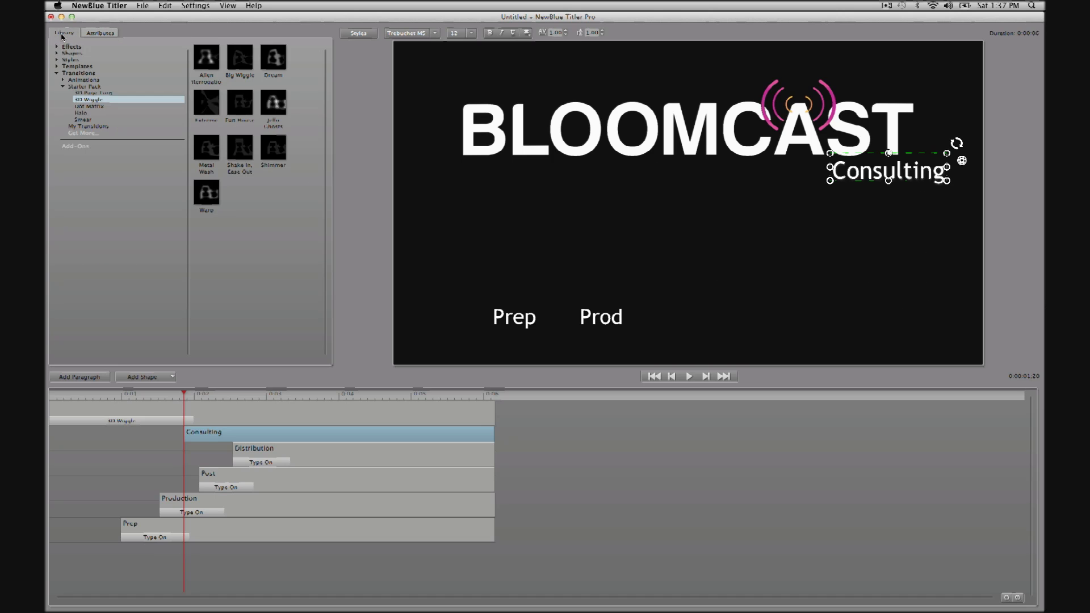
left_click(63, 81)
left_click(91, 106)
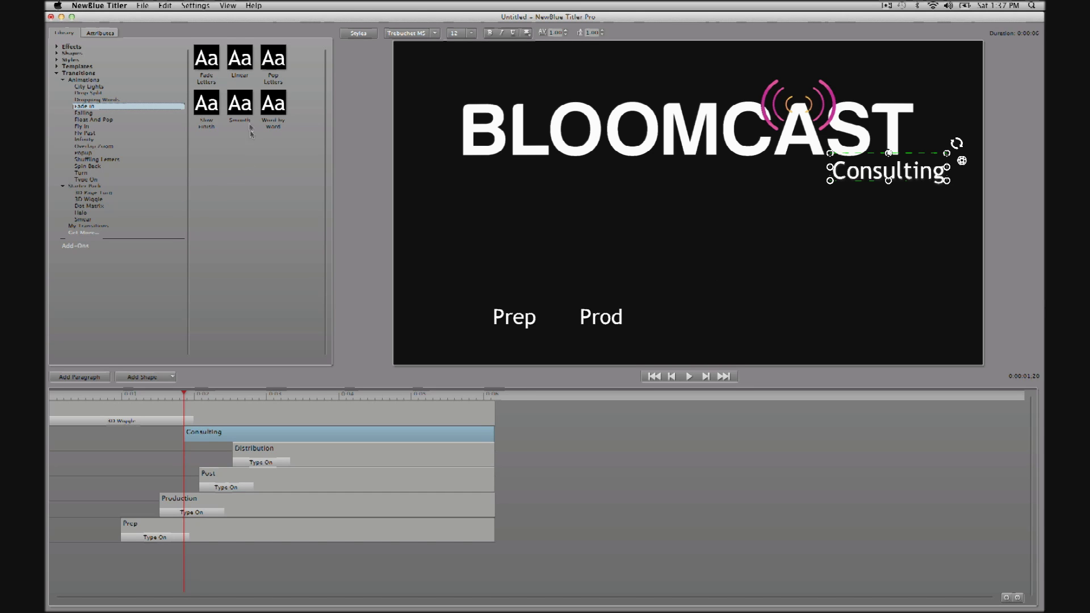
double_click(242, 110)
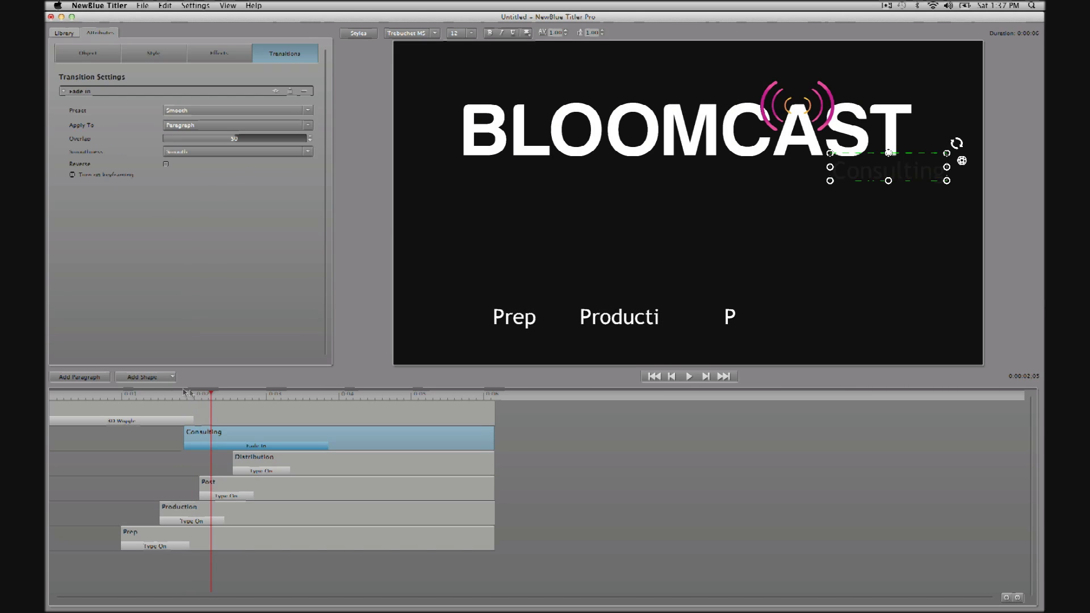
Step: Play the title from about one second in, then return to the start
left_click_drag(194, 397, 180, 397)
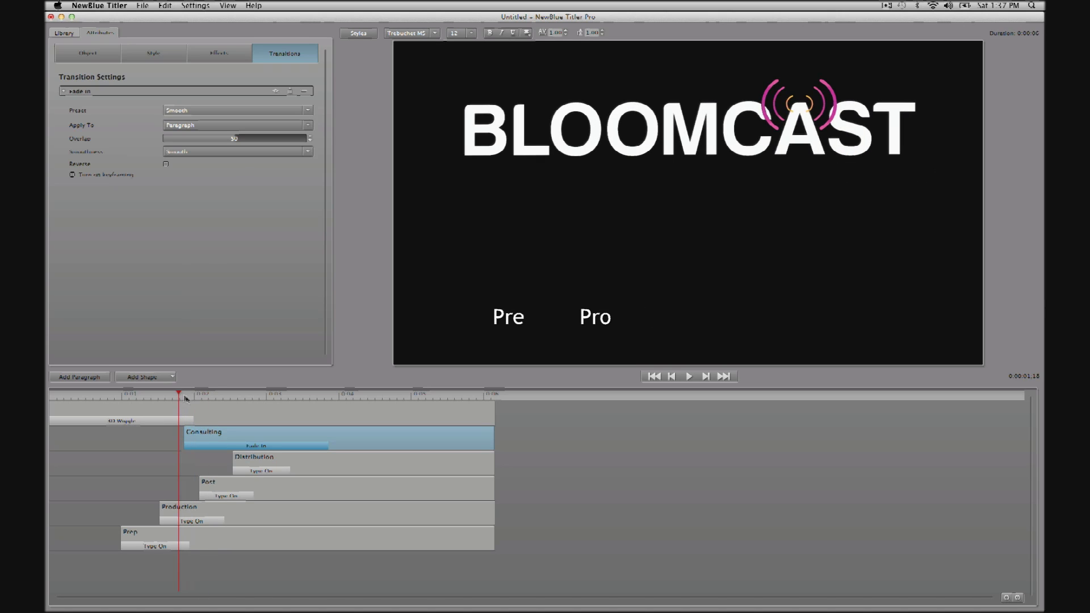
key("space")
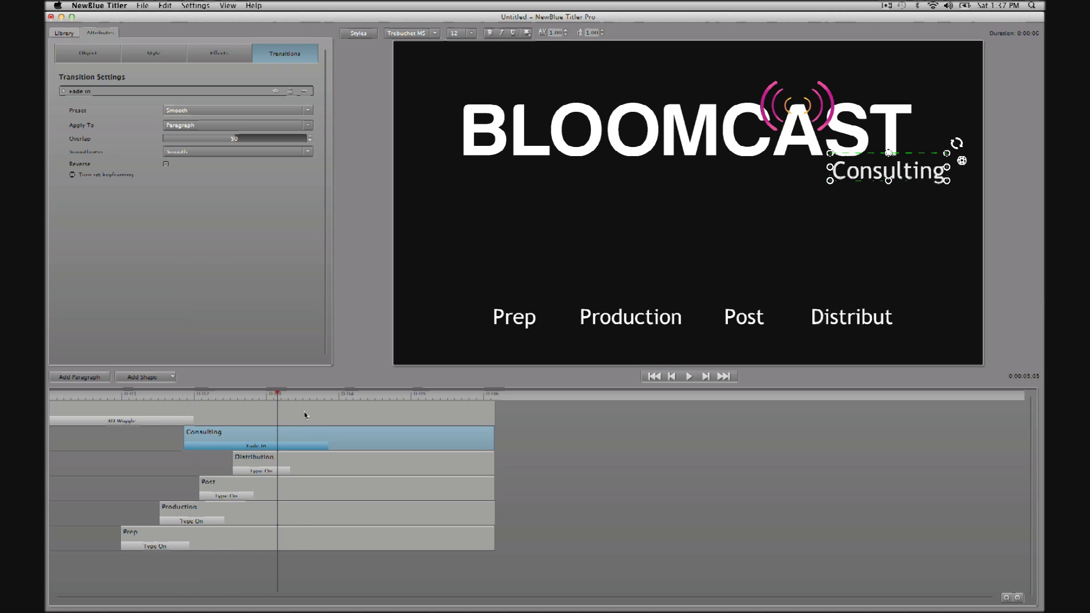
left_click_drag(314, 419, 318, 421)
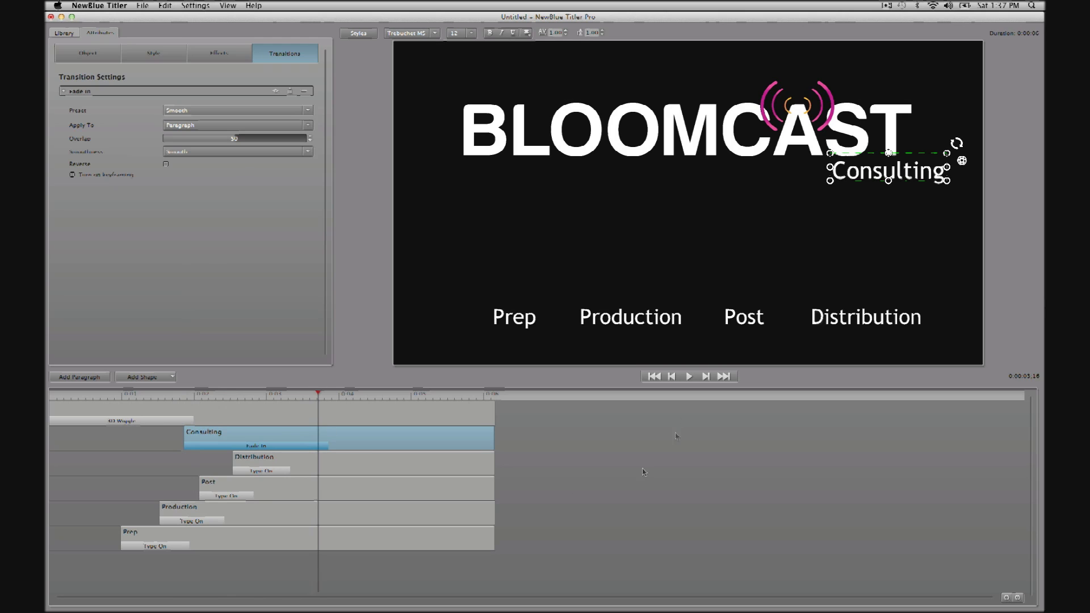
left_click(656, 376)
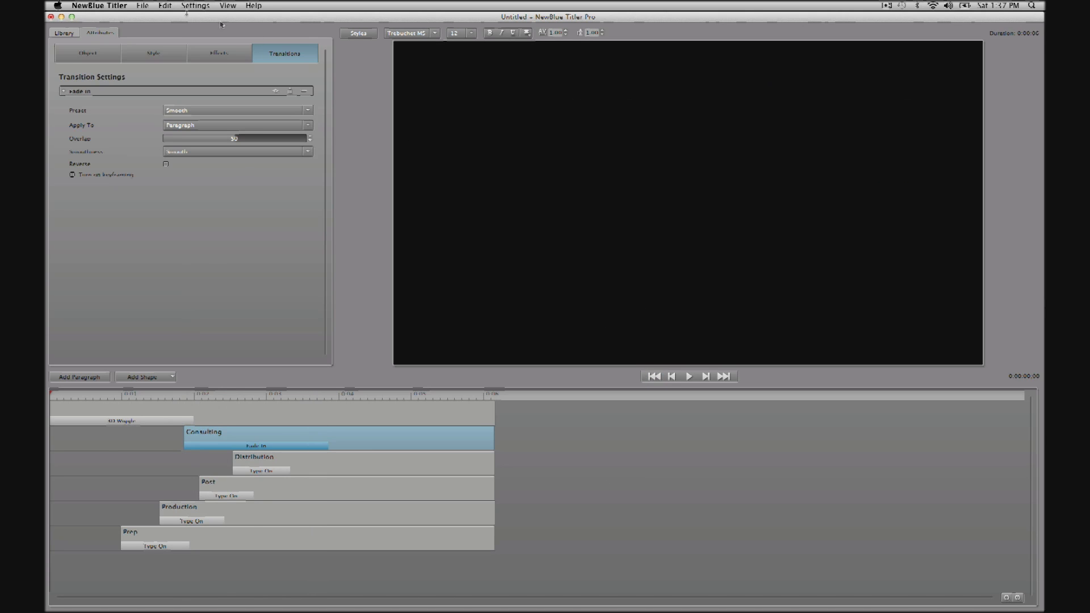
left_click(142, 6)
Step: Import the Distribution circuit image and 03-Post_500x307.jpg as image shapes
left_click(170, 42)
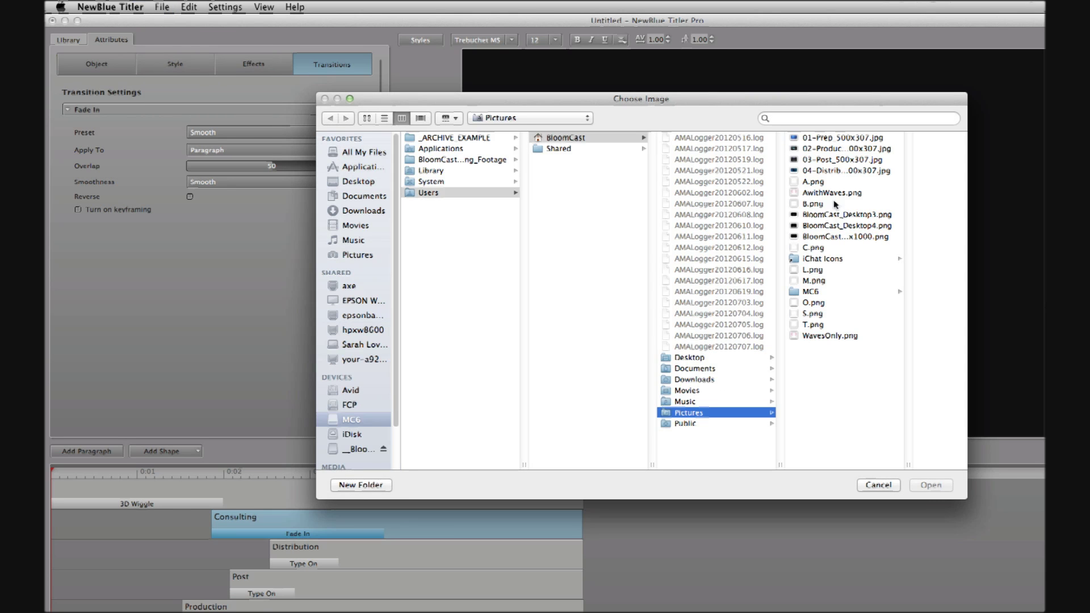
left_click(833, 172)
left_click(932, 485)
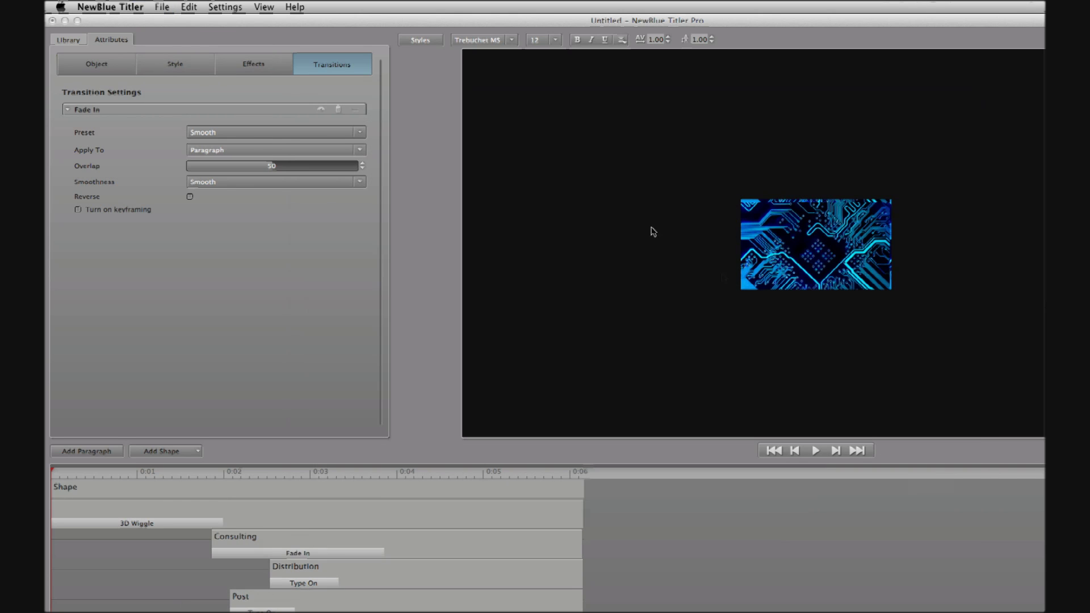
left_click(158, 11)
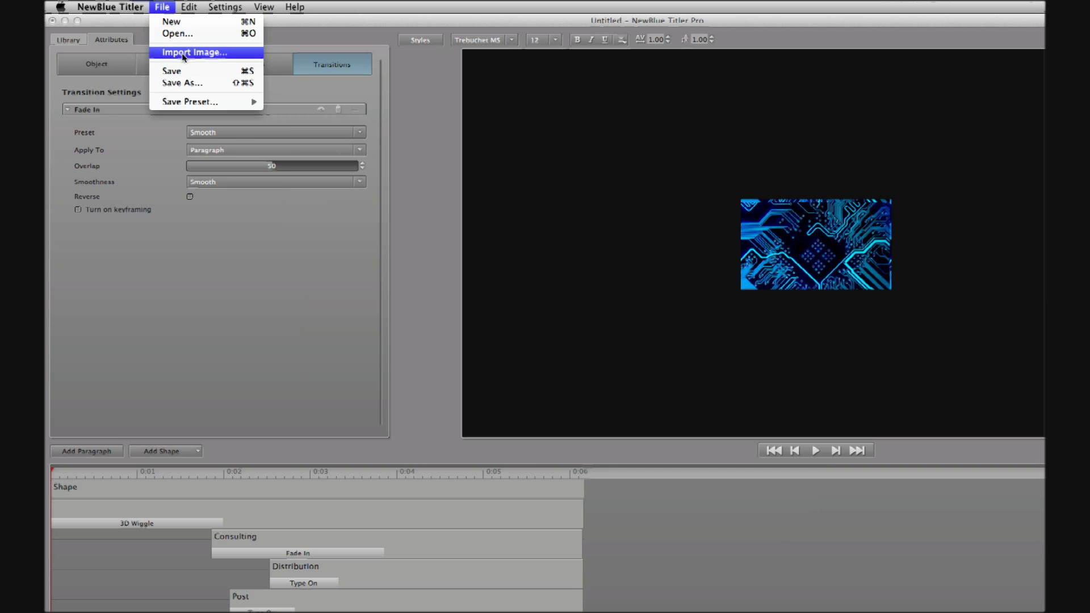
left_click(182, 48)
left_click(466, 160)
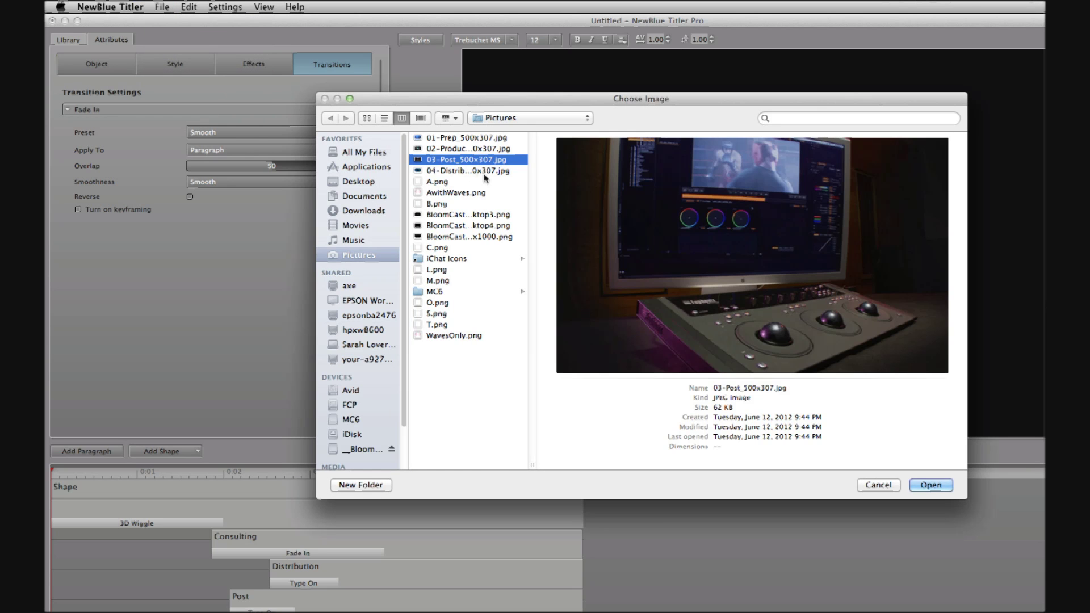
left_click(924, 486)
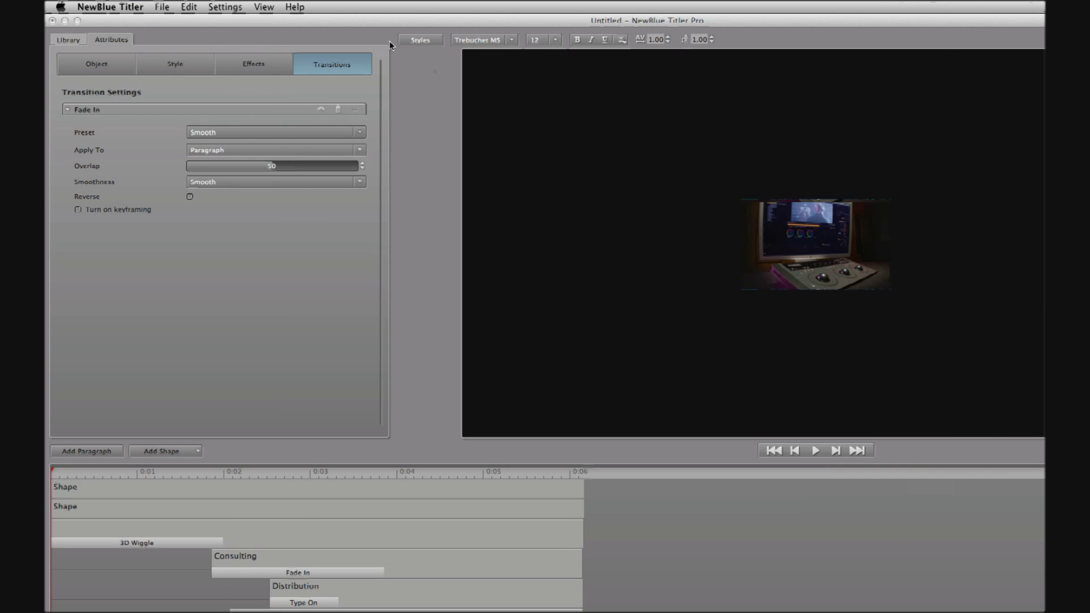
Step: Import the 02-Production lens image and 01-Prep_500x307.jpg as image shapes
left_click(162, 7)
left_click(182, 49)
left_click(449, 149)
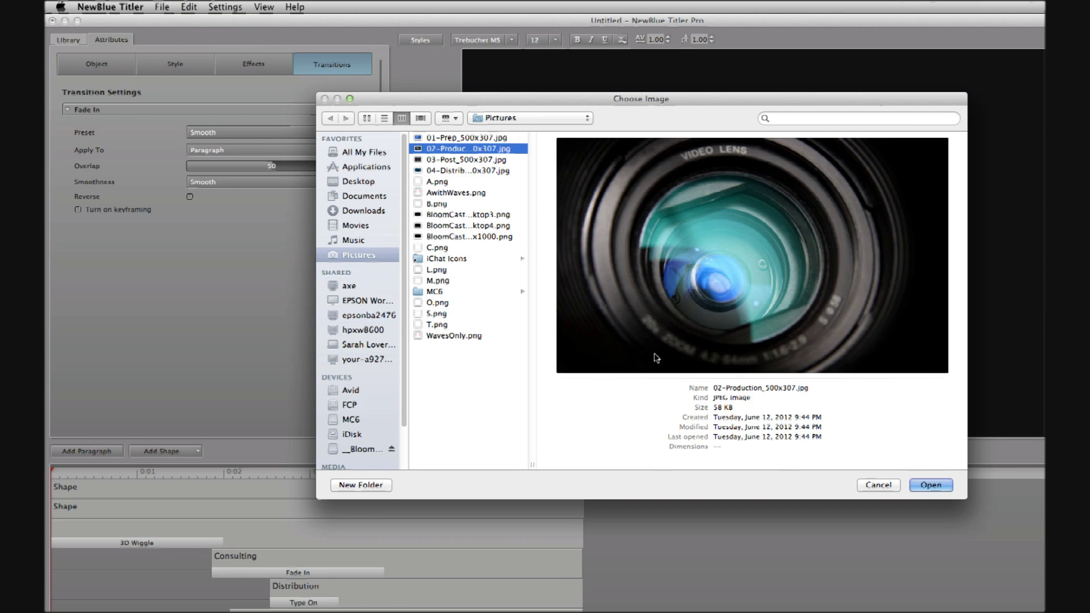
left_click(927, 486)
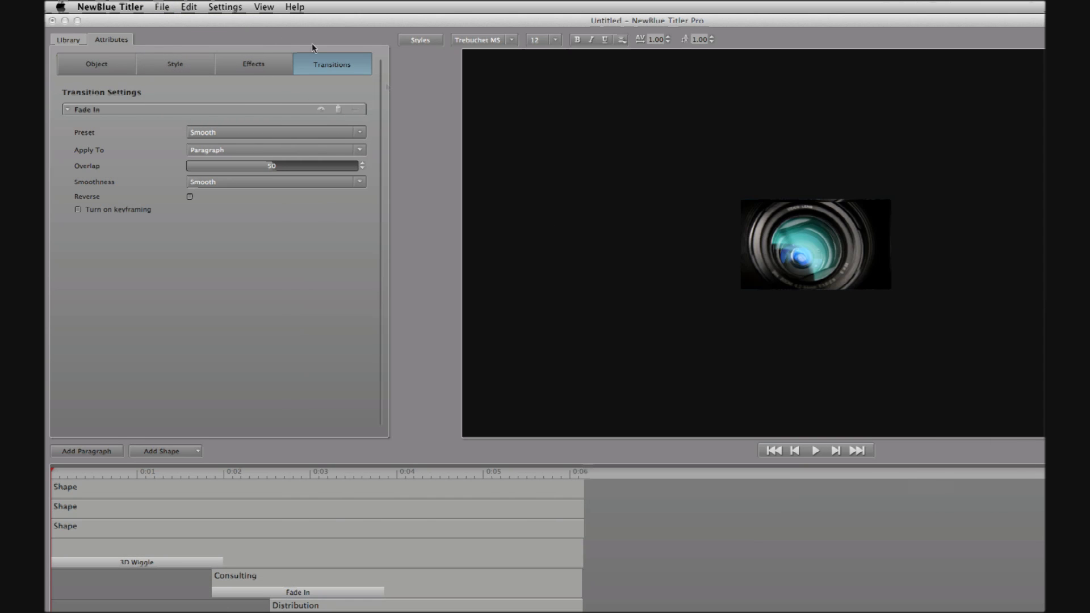
left_click(163, 7)
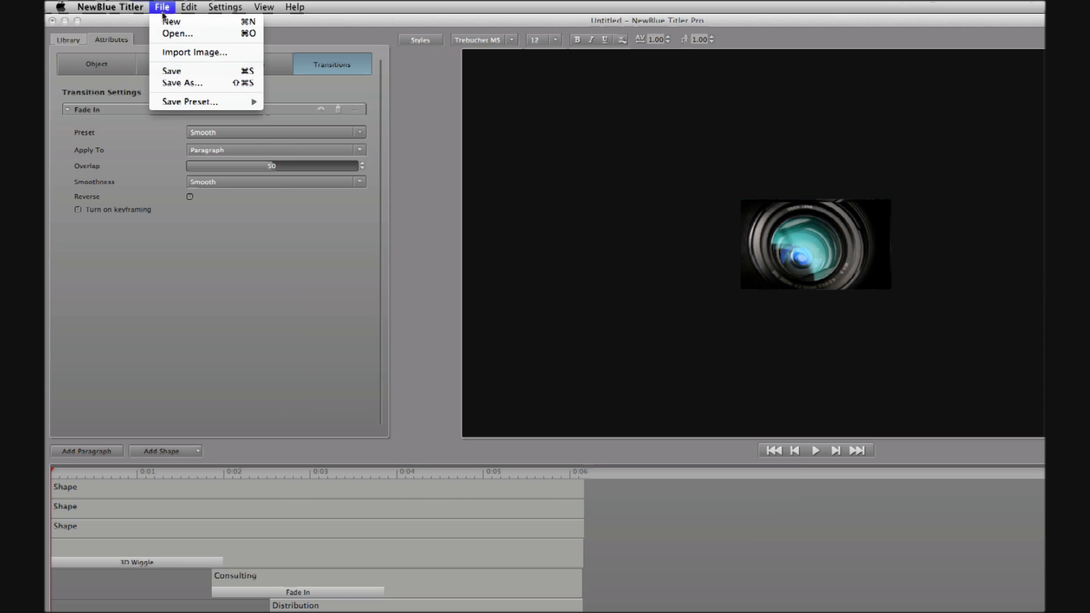
left_click(198, 52)
left_click(431, 138)
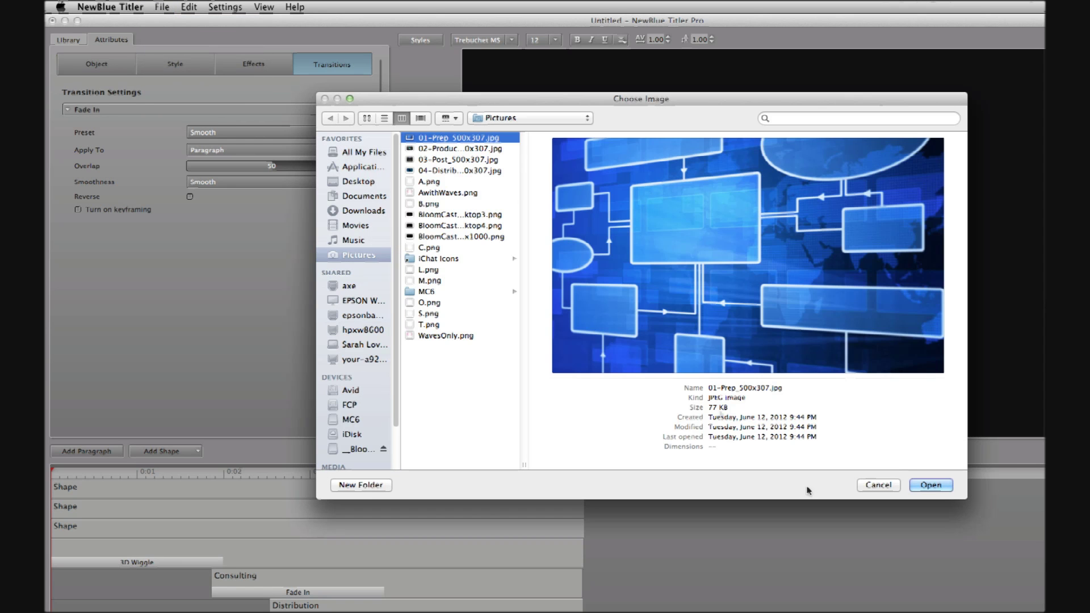
left_click(920, 486)
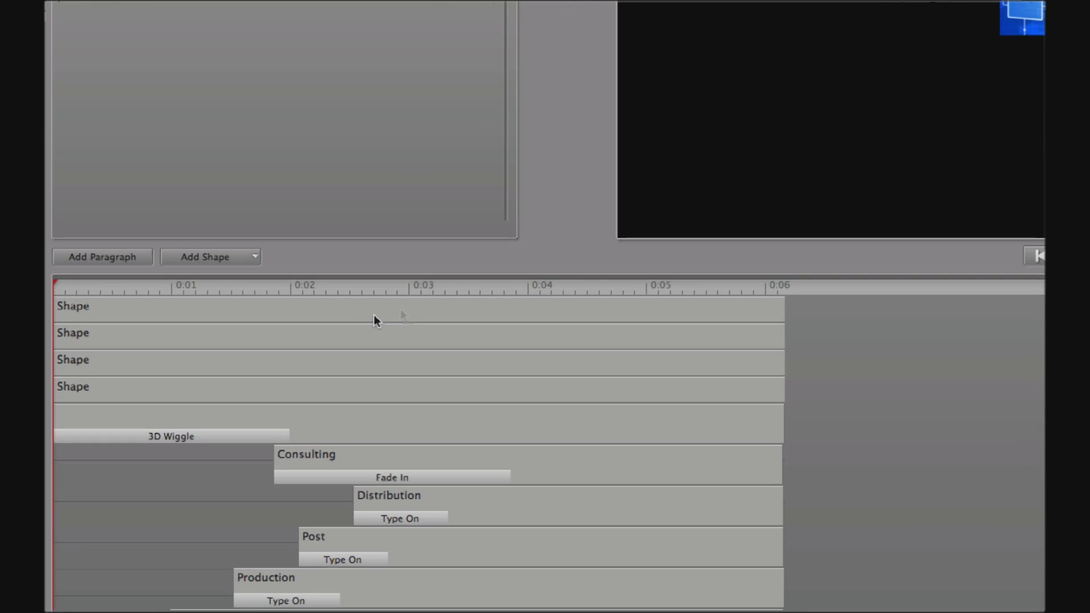
Step: Check each of the four imported images, then add a new Enter Text paragraph
left_click(356, 314)
left_click(341, 338)
left_click(334, 370)
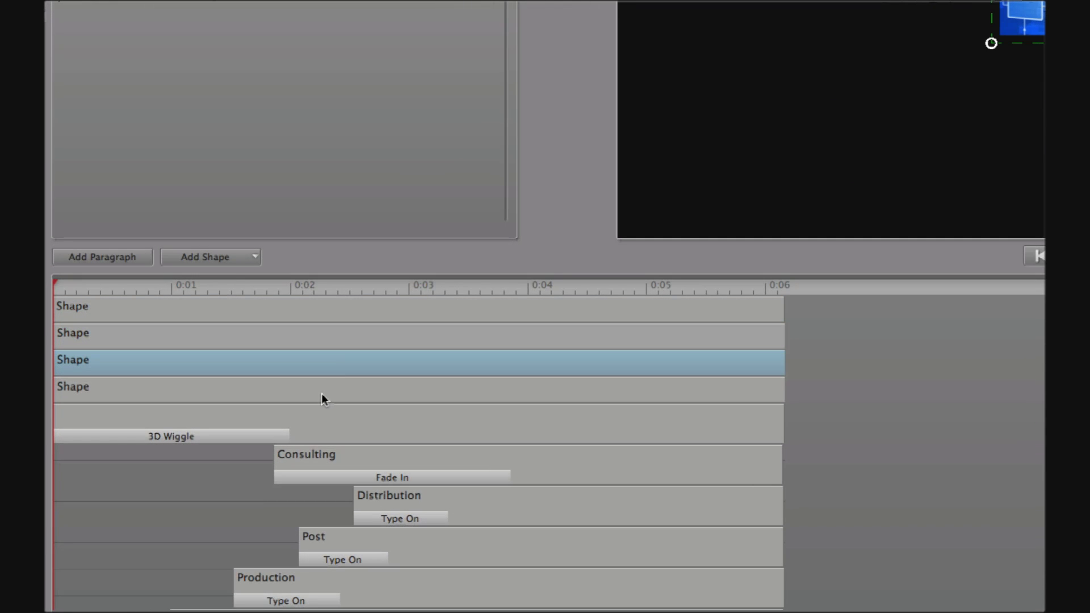
left_click(322, 394)
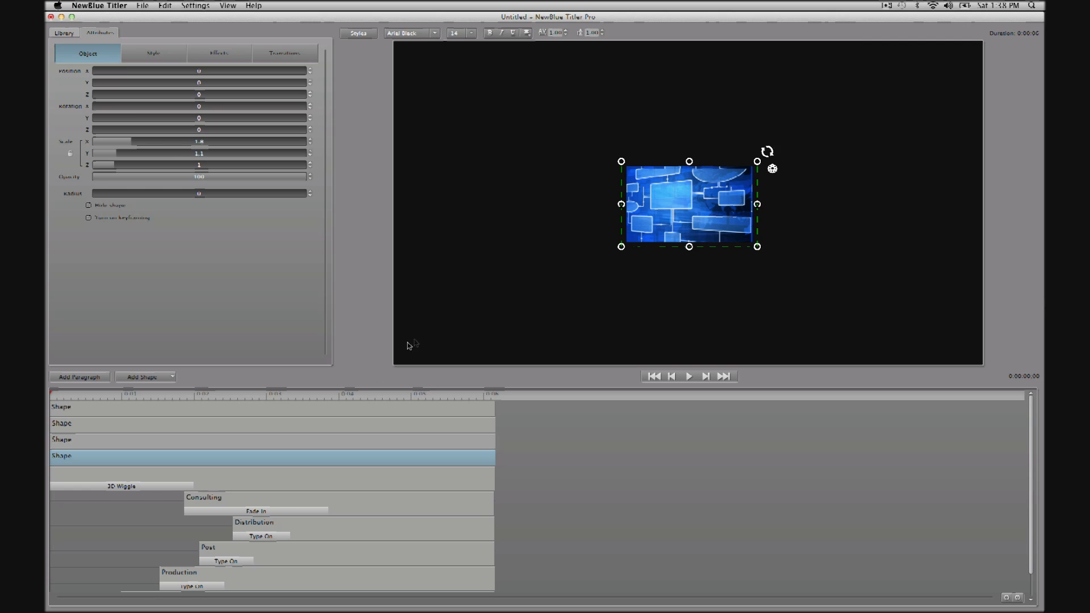
left_click(656, 201)
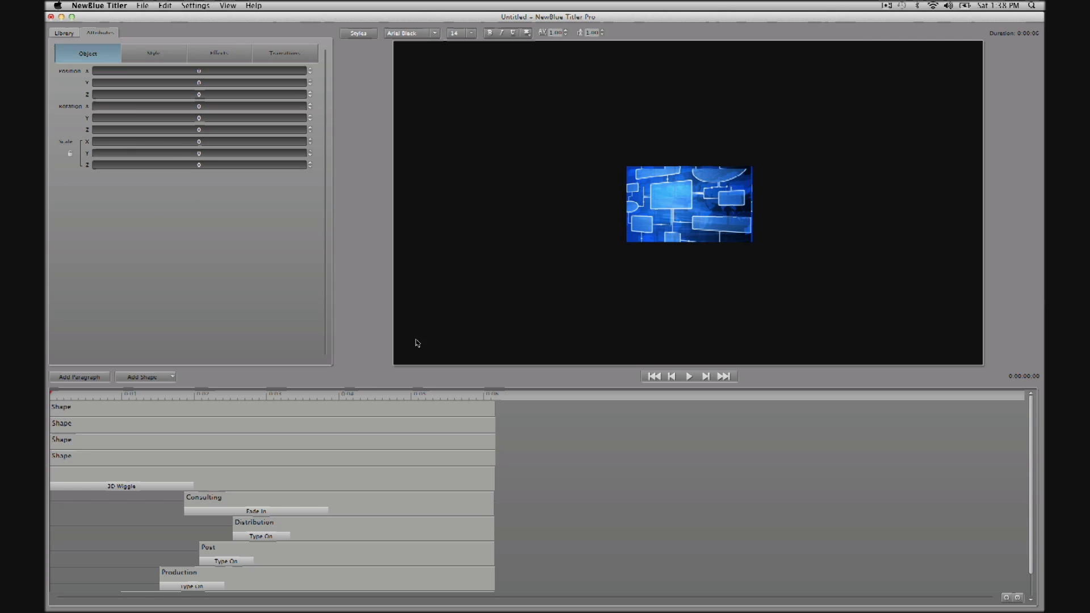
left_click(79, 384)
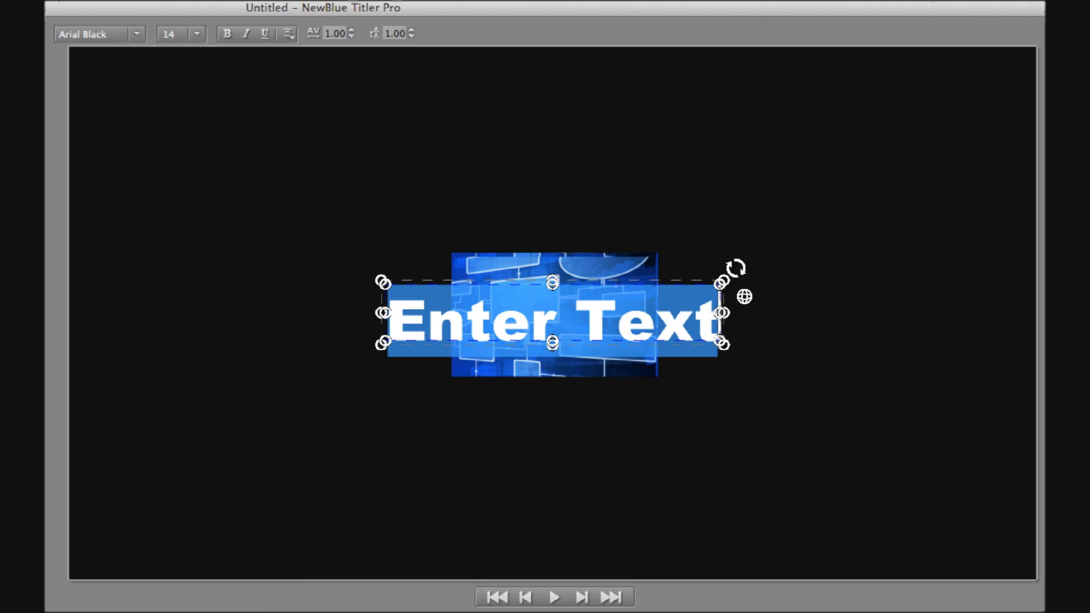
Step: Move the text line near the top of the frame and insert the lens image inline
left_click(554, 273)
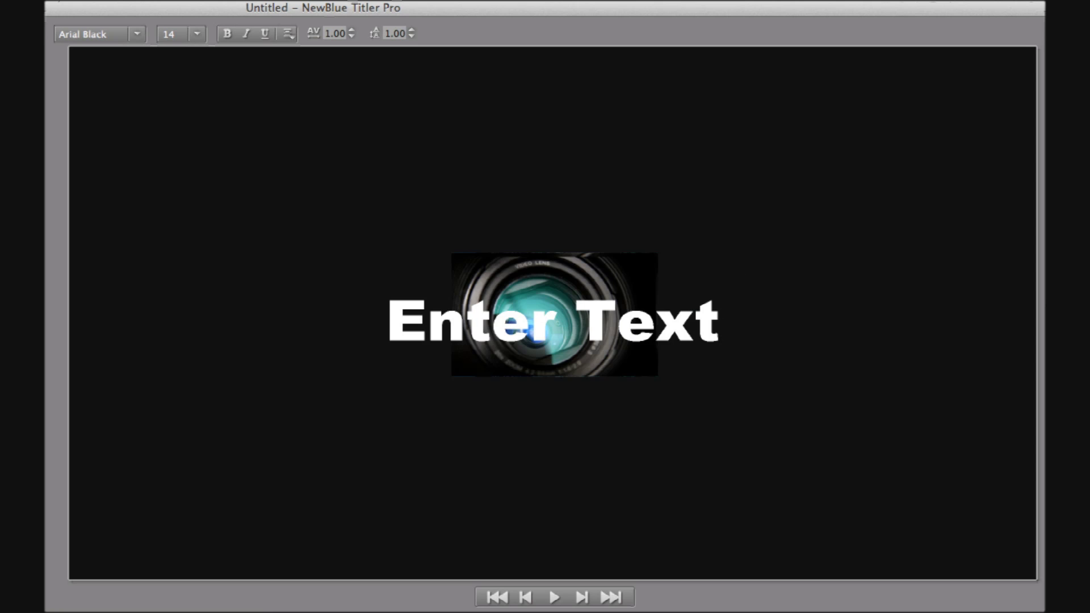
double_click(392, 335)
left_click(393, 327)
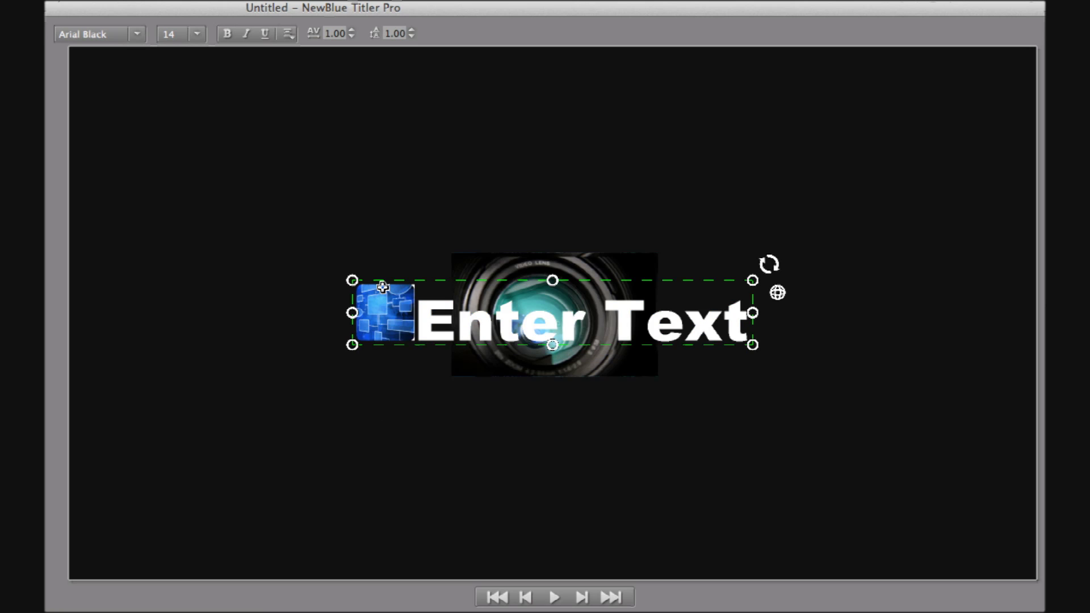
left_click_drag(383, 287, 370, 117)
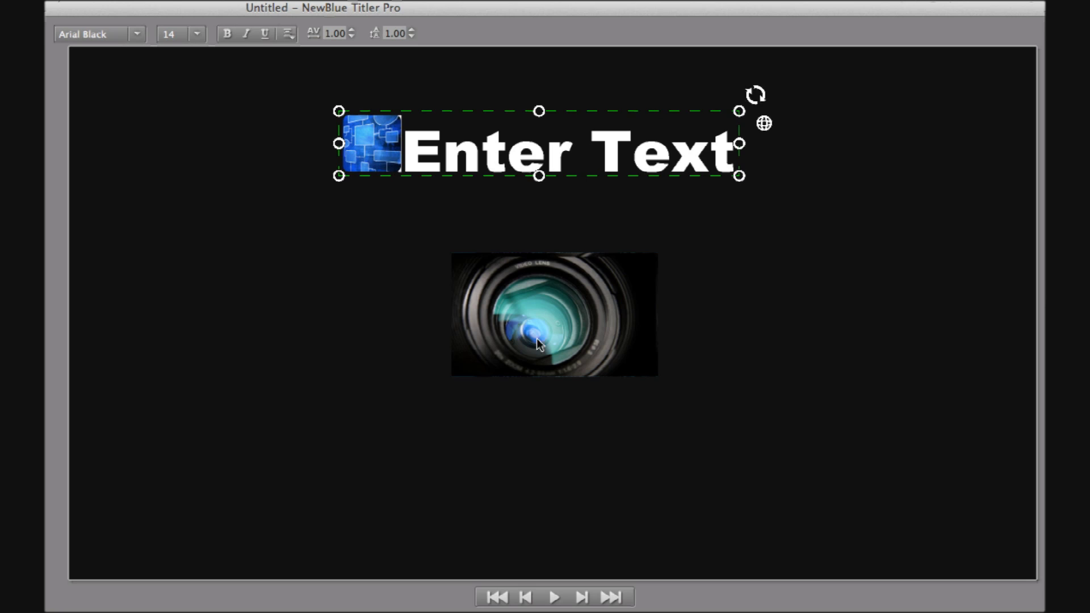
left_click(526, 310)
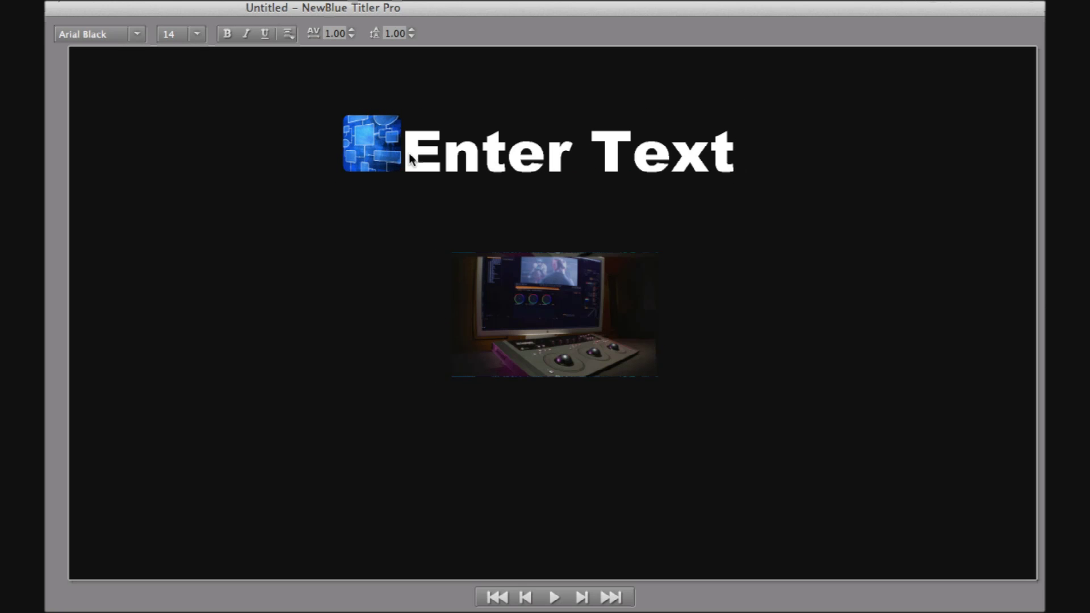
left_click(410, 159)
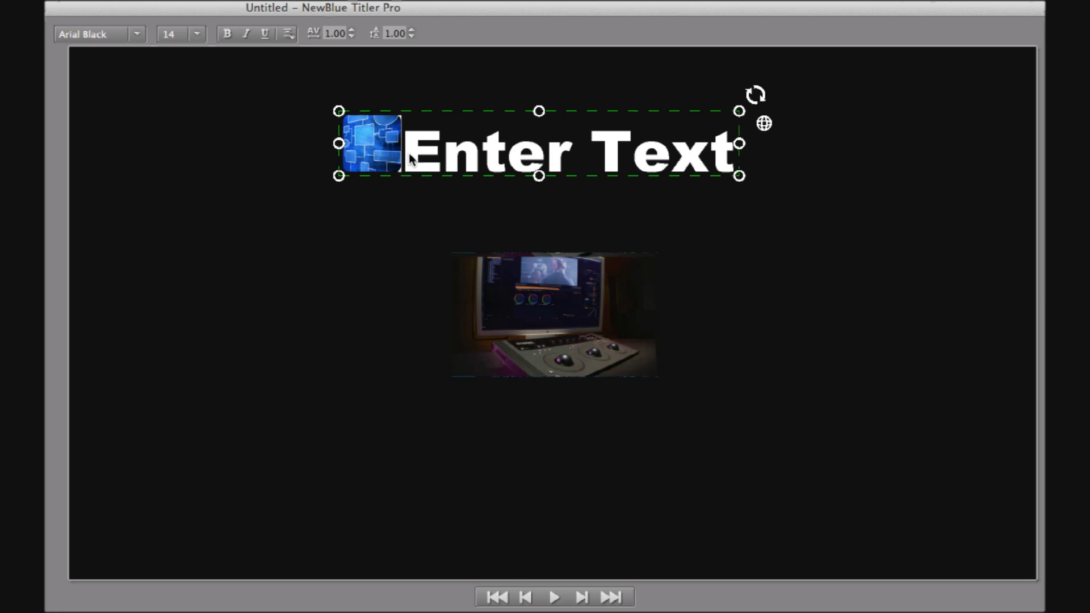
double_click(428, 180)
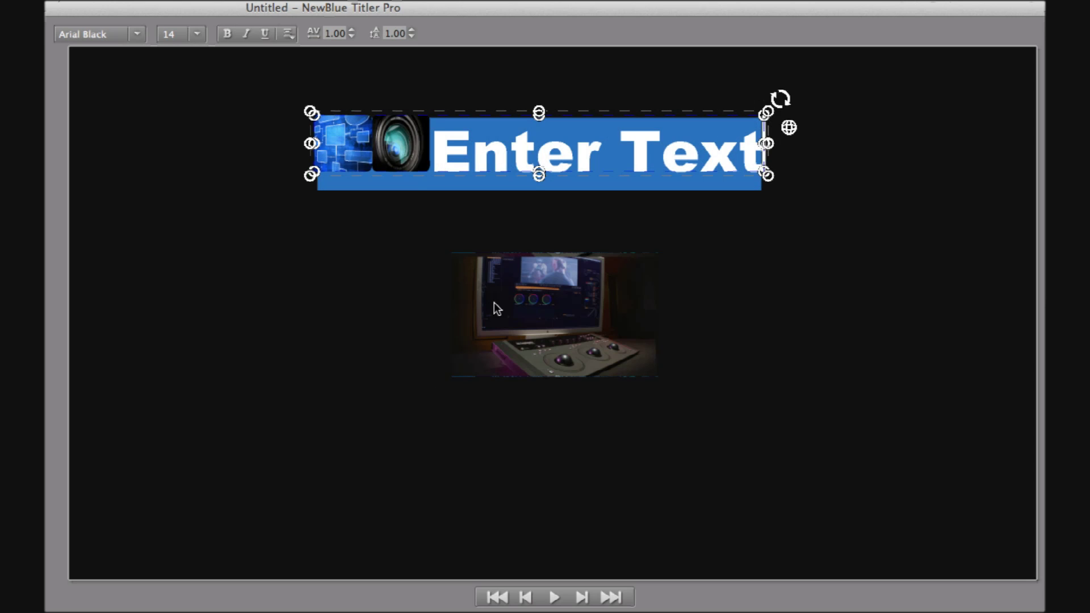
Step: Insert the circuit and console pictures into the text line and highlight the Enter Text placeholder
left_click(535, 328)
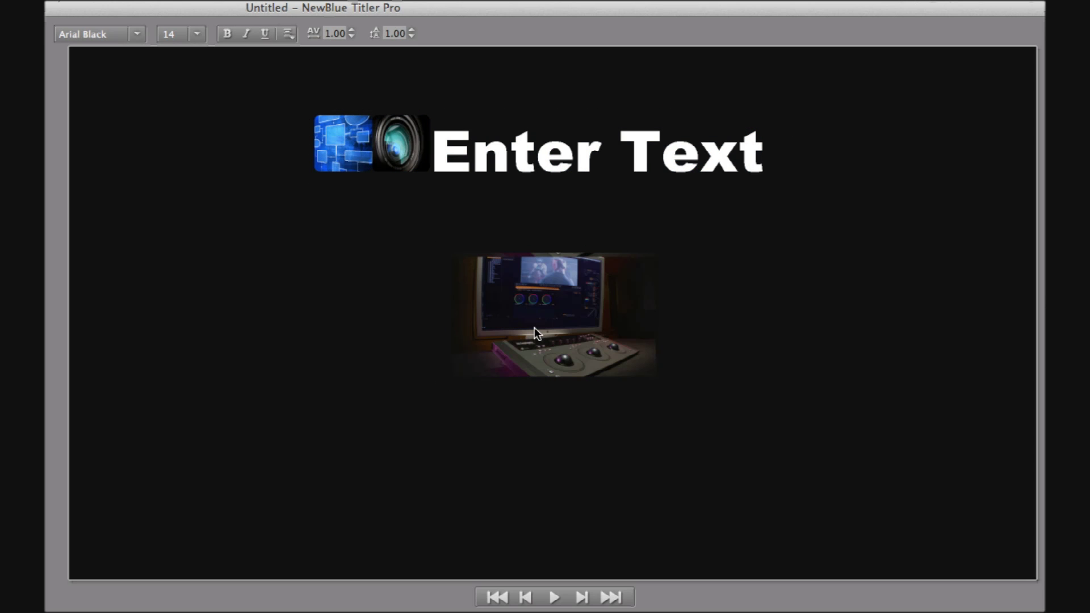
double_click(435, 152)
key("Escape")
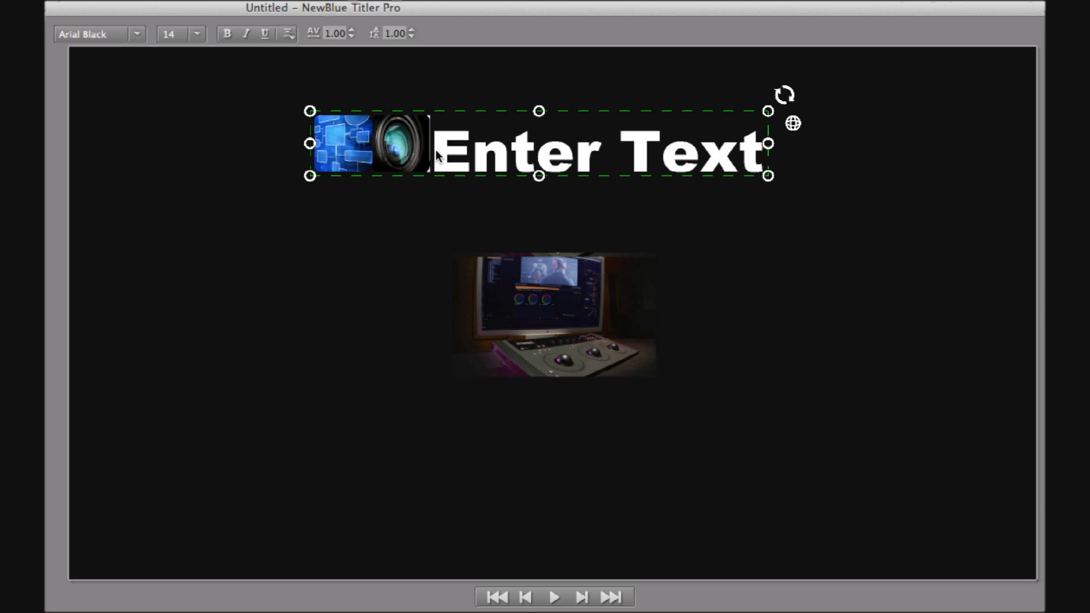
double_click(435, 151)
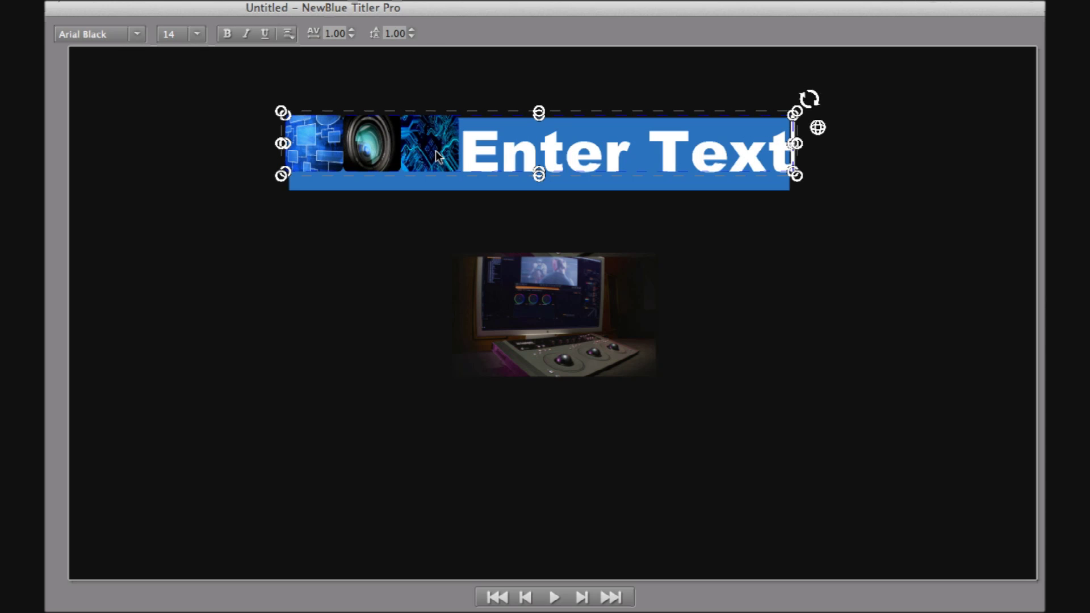
left_click(561, 321)
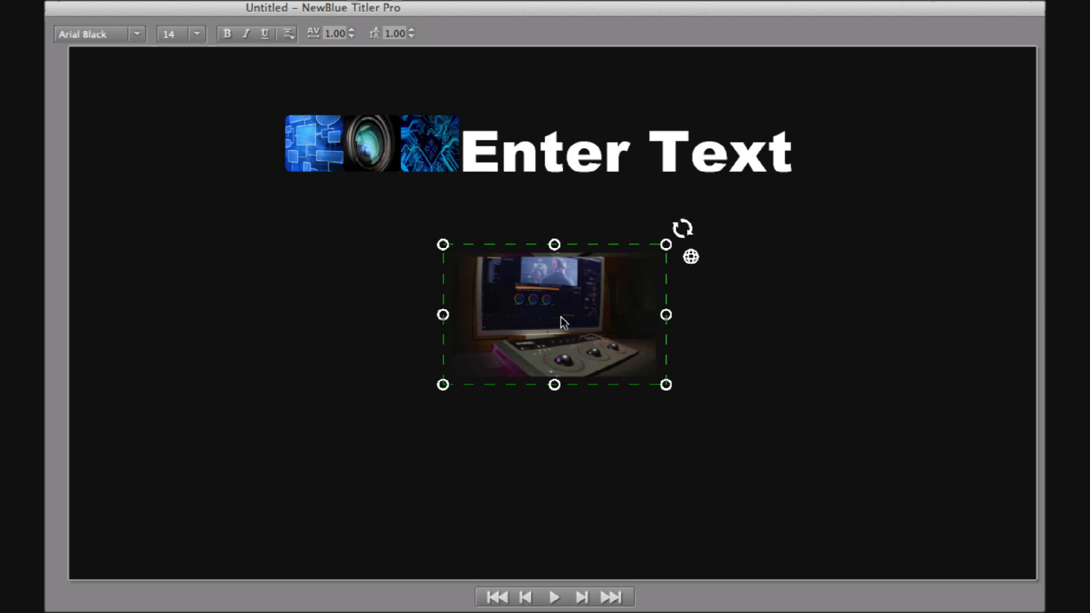
key("Delete")
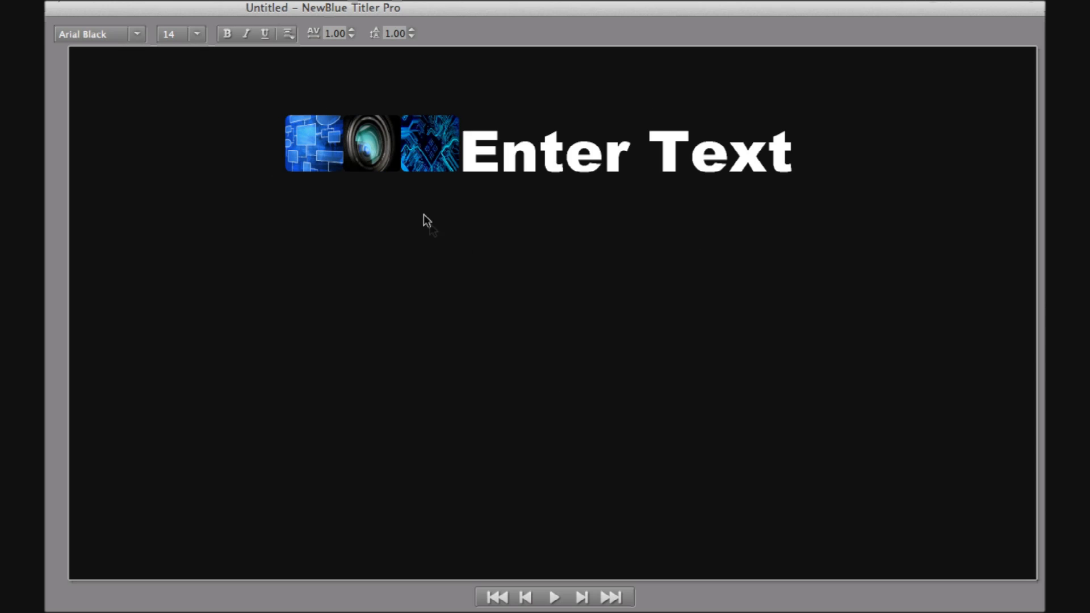
double_click(401, 153)
key("Escape")
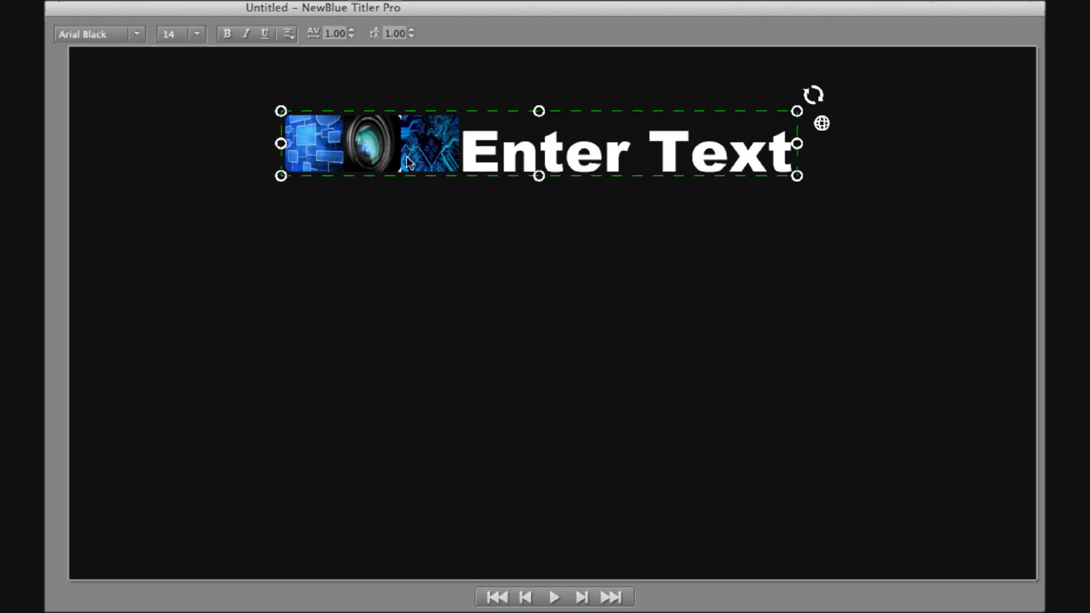
key("ctrl+z")
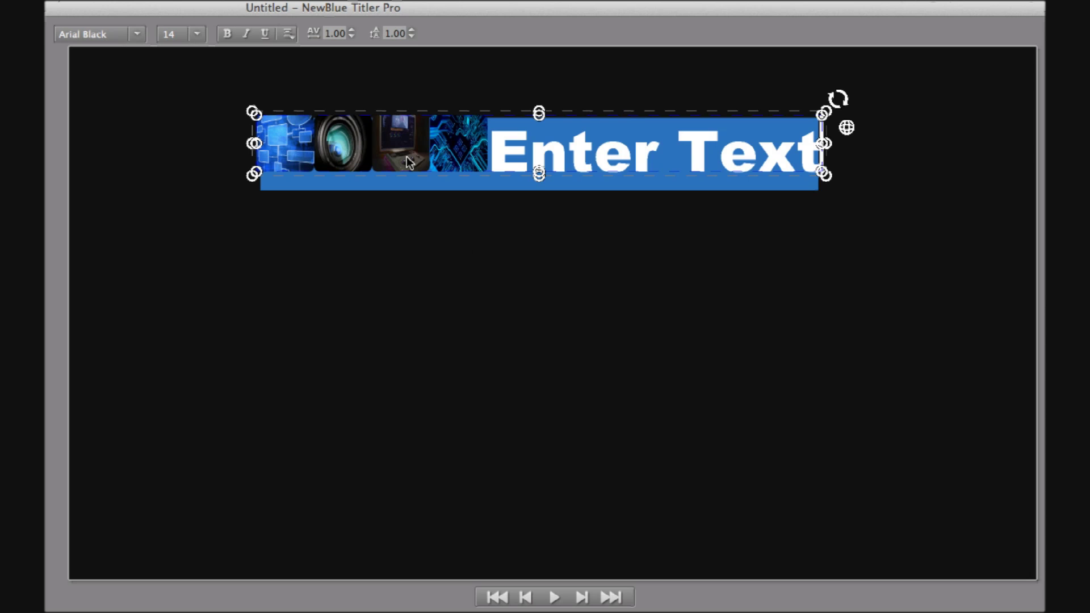
left_click(518, 143)
left_click_drag(488, 144, 834, 146)
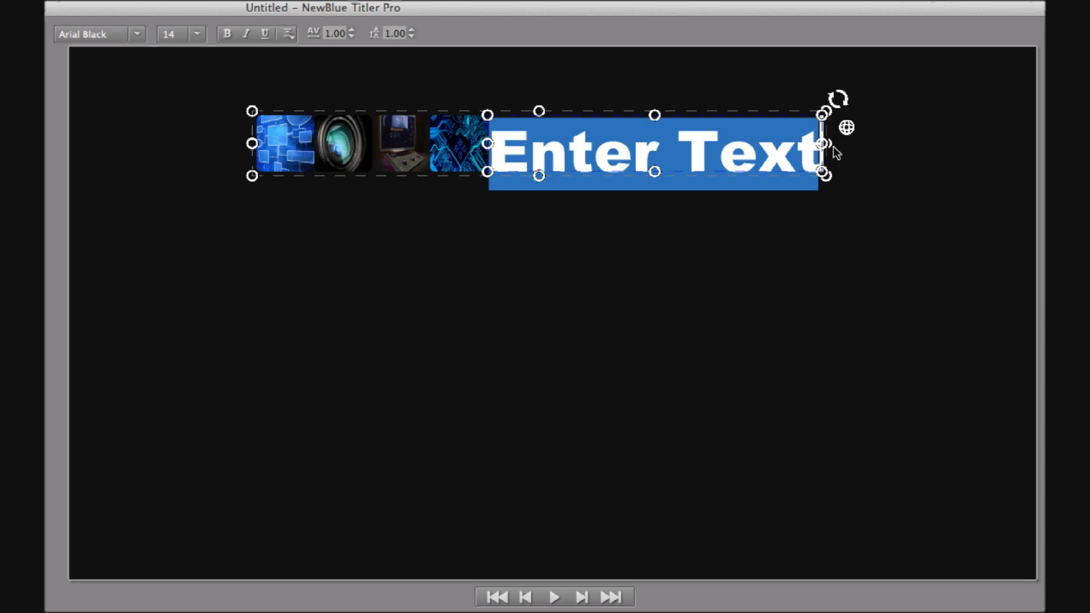
Step: Delete the placeholder, reposition and scale the image strip to 2.1, and set tracking to 1.10
key("BackSpace")
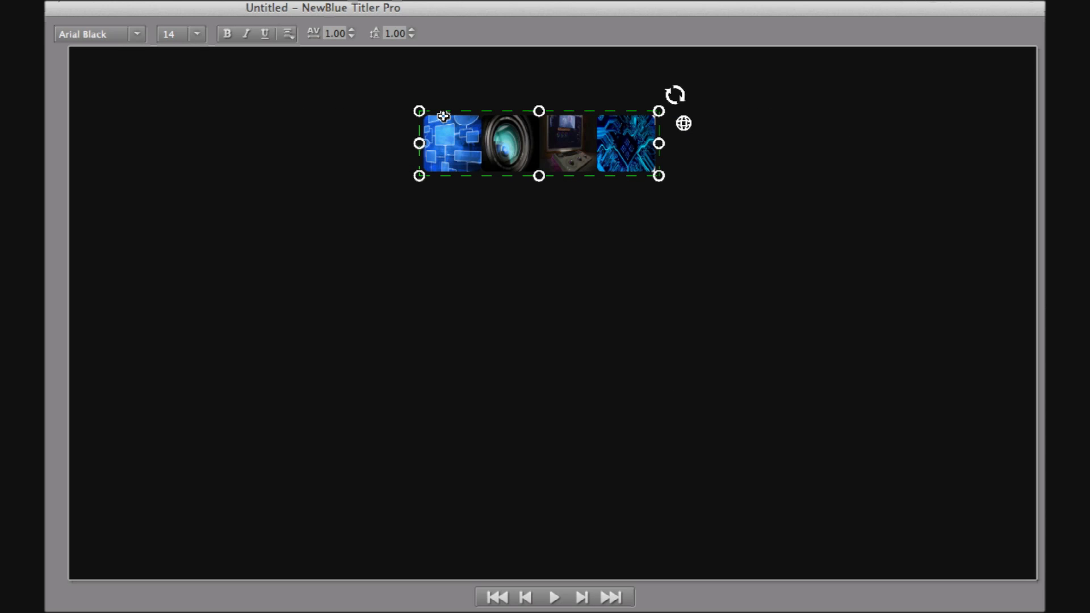
left_click_drag(444, 116, 249, 296)
left_click_drag(256, 378, 151, 370)
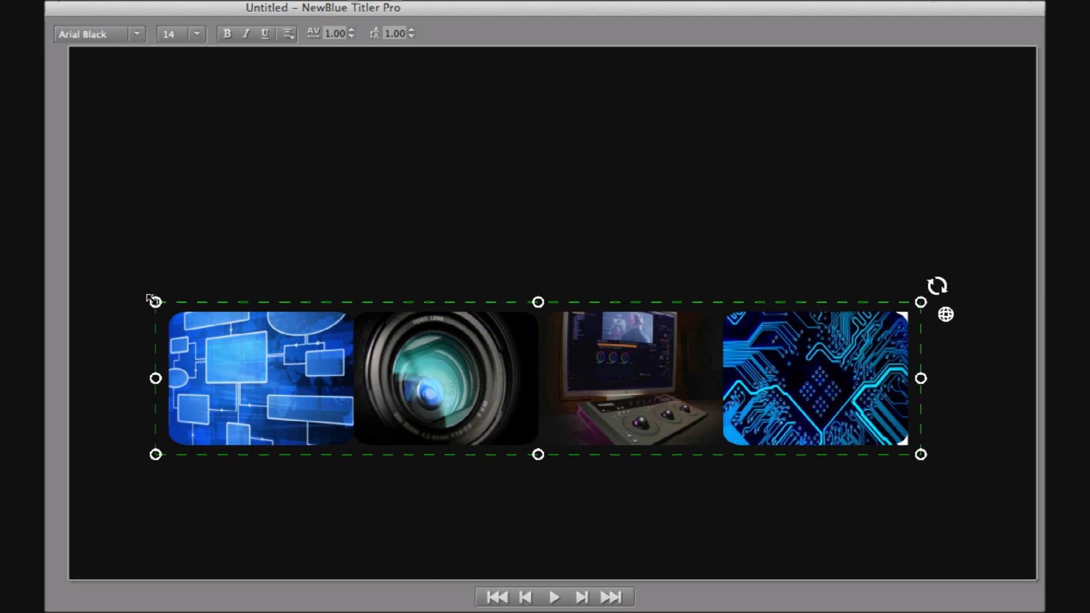
left_click_drag(153, 302, 160, 325)
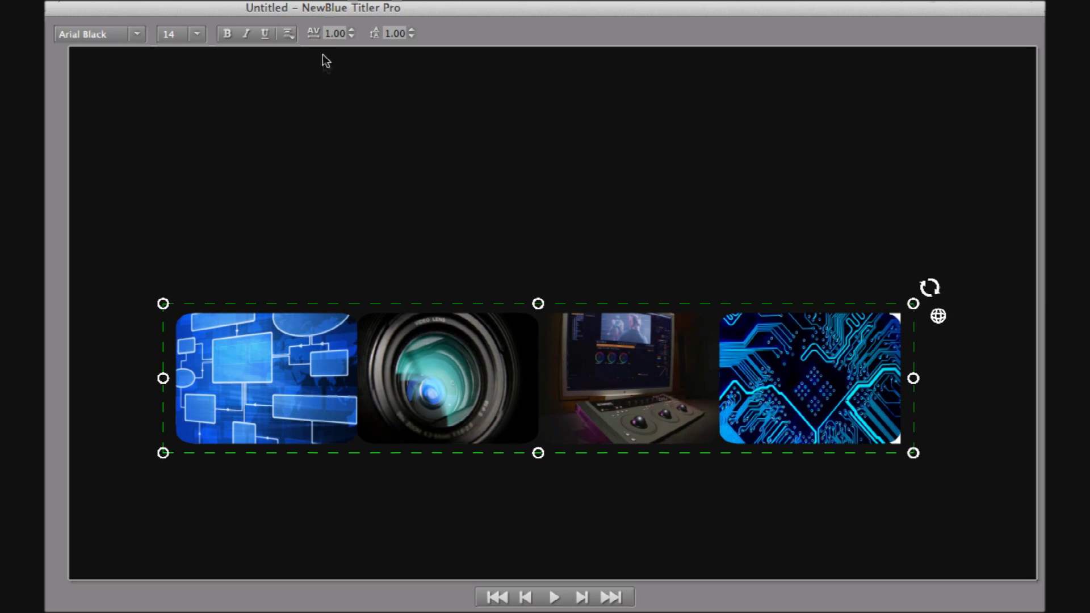
left_click(353, 30)
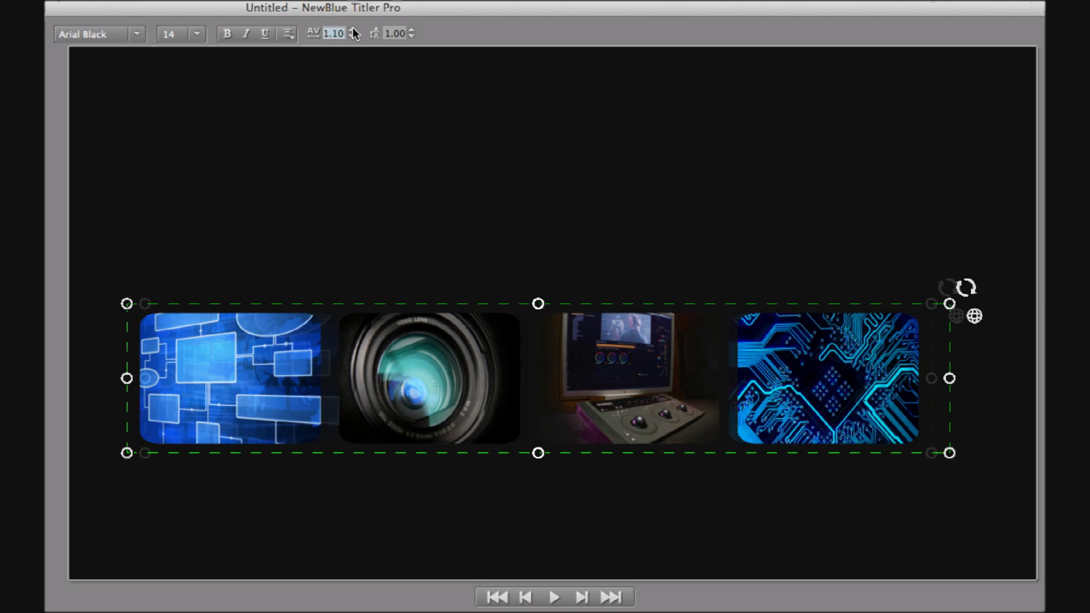
left_click(353, 30)
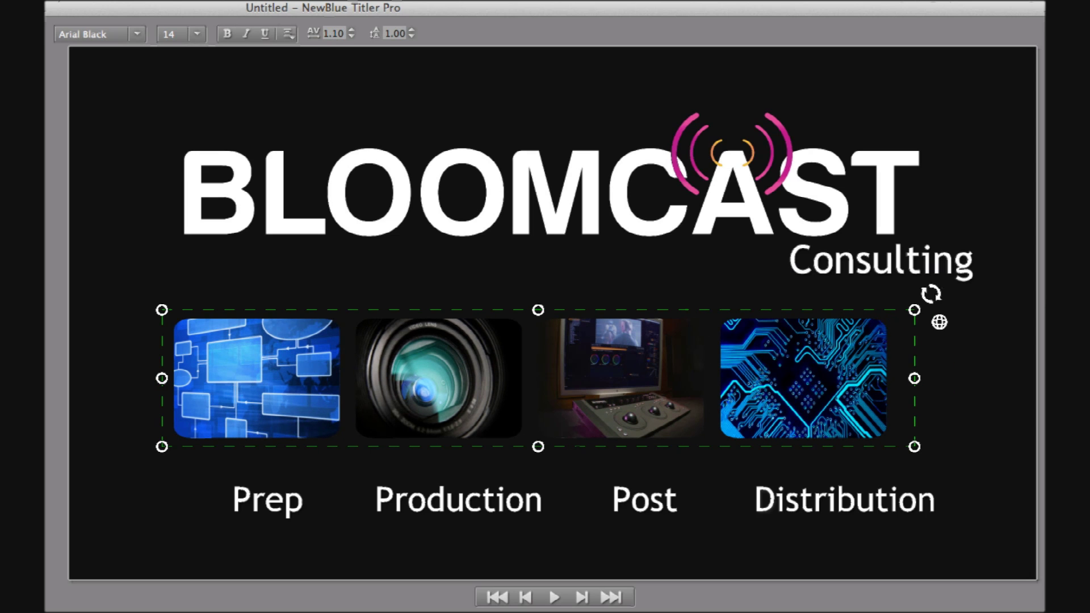
left_click_drag(188, 311, 218, 327)
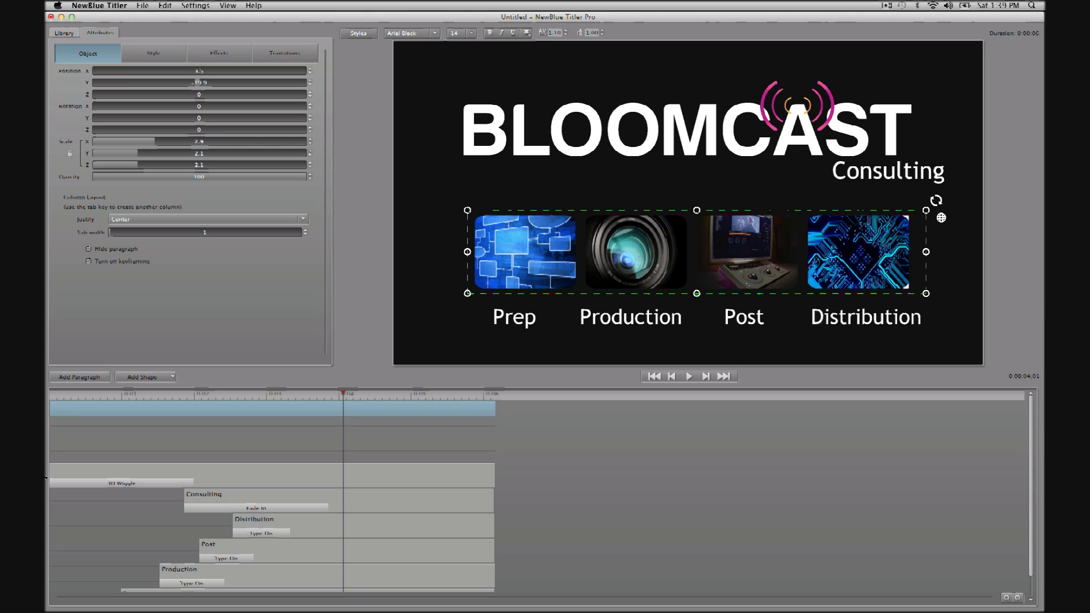
Step: Apply the One by One Turn transition to the phase-image row
left_click_drag(55, 410, 127, 434)
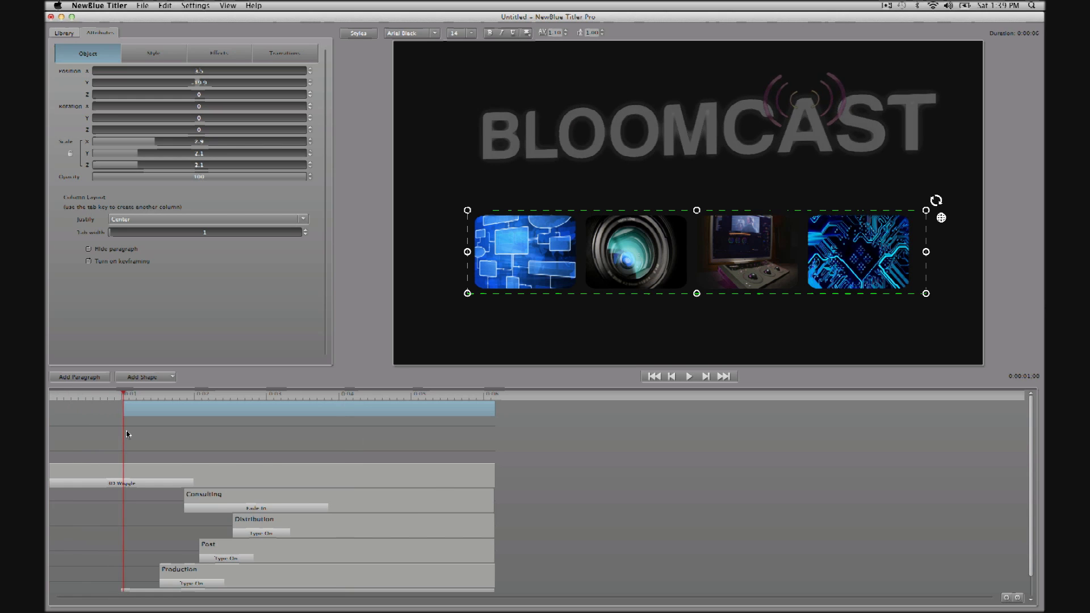
scroll(127, 434, "down", 2)
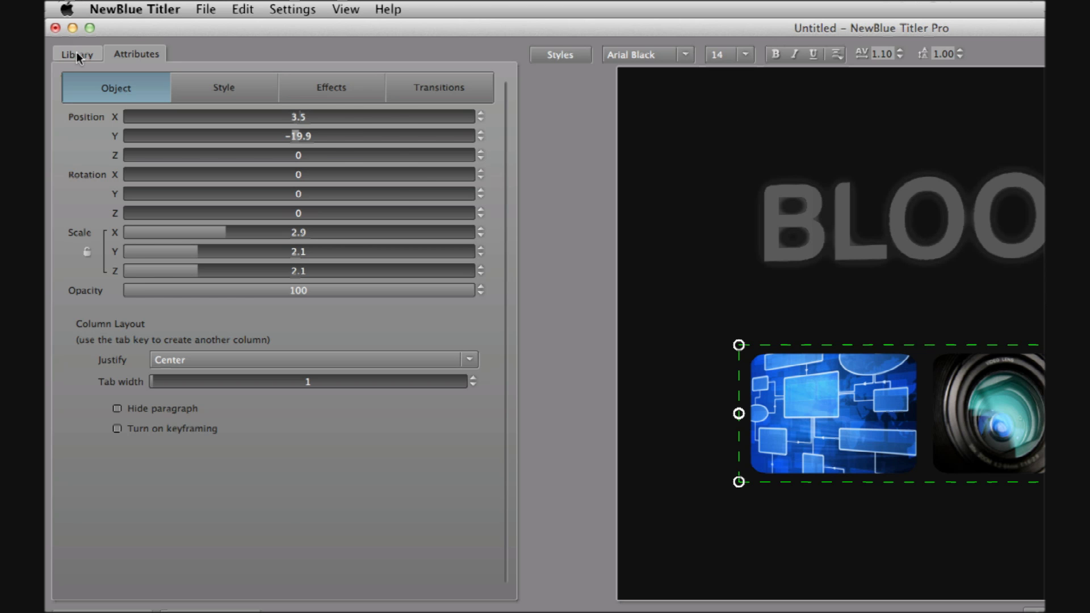
left_click(76, 54)
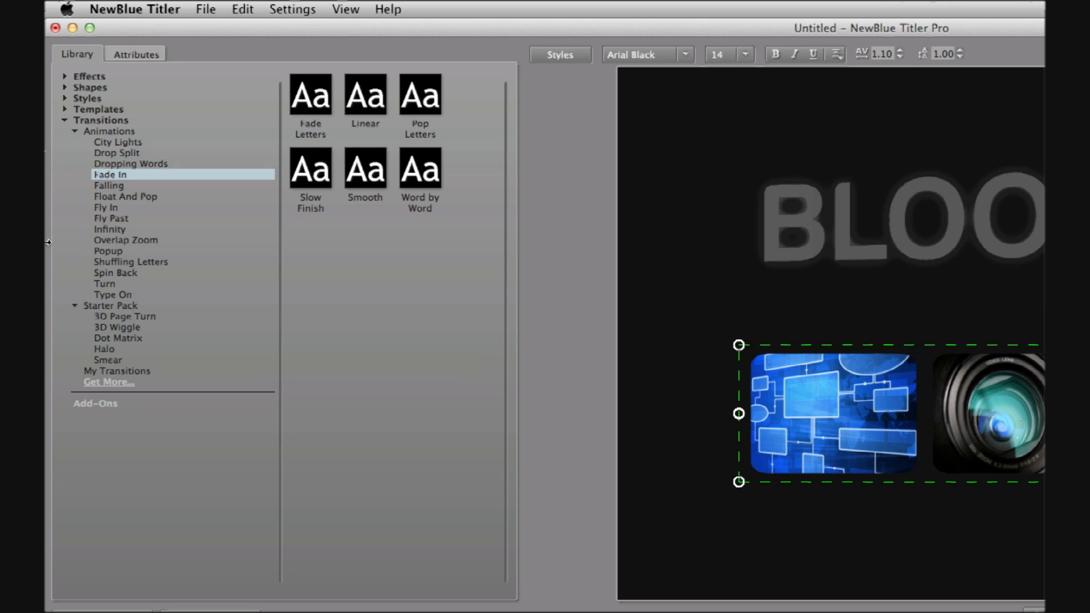
left_click(98, 285)
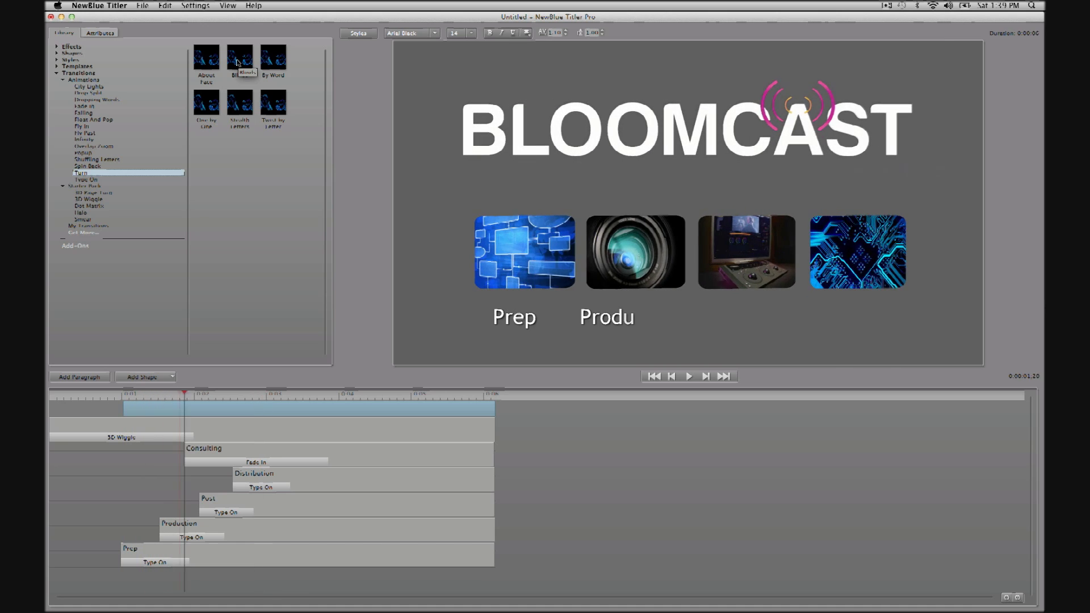
double_click(200, 106)
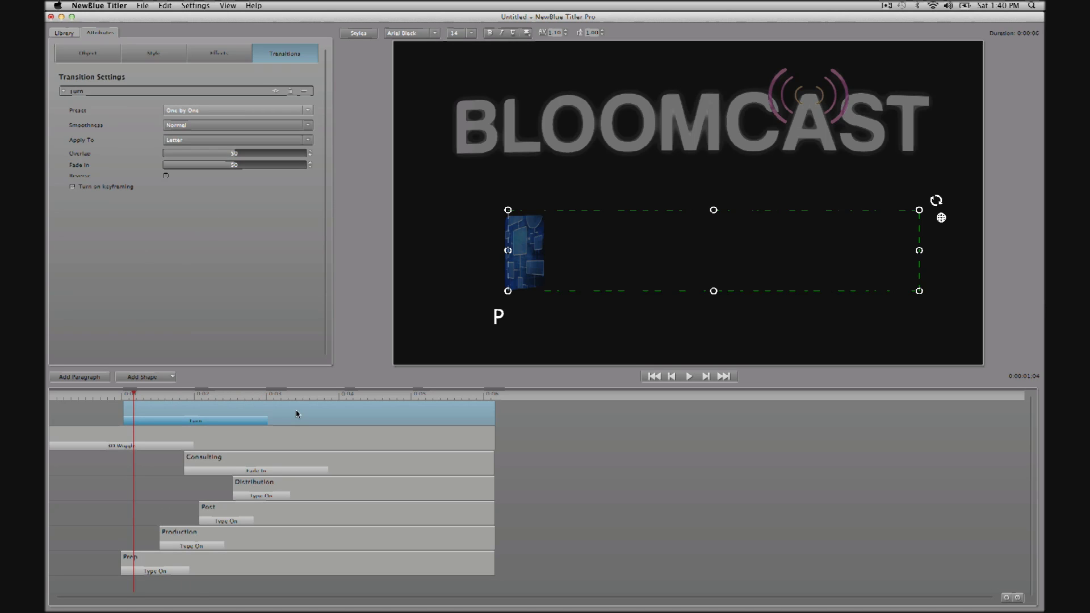
Step: Lengthen the Turn transition past 0:03.25 and preview the animation near 0:05
left_click_drag(265, 422, 290, 425)
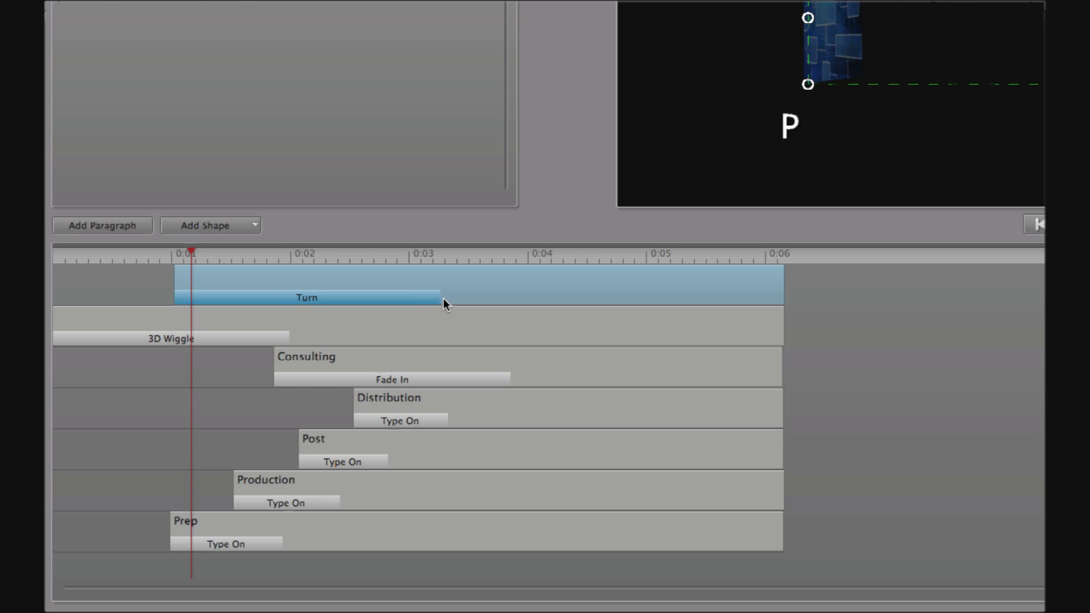
left_click_drag(444, 298, 461, 303)
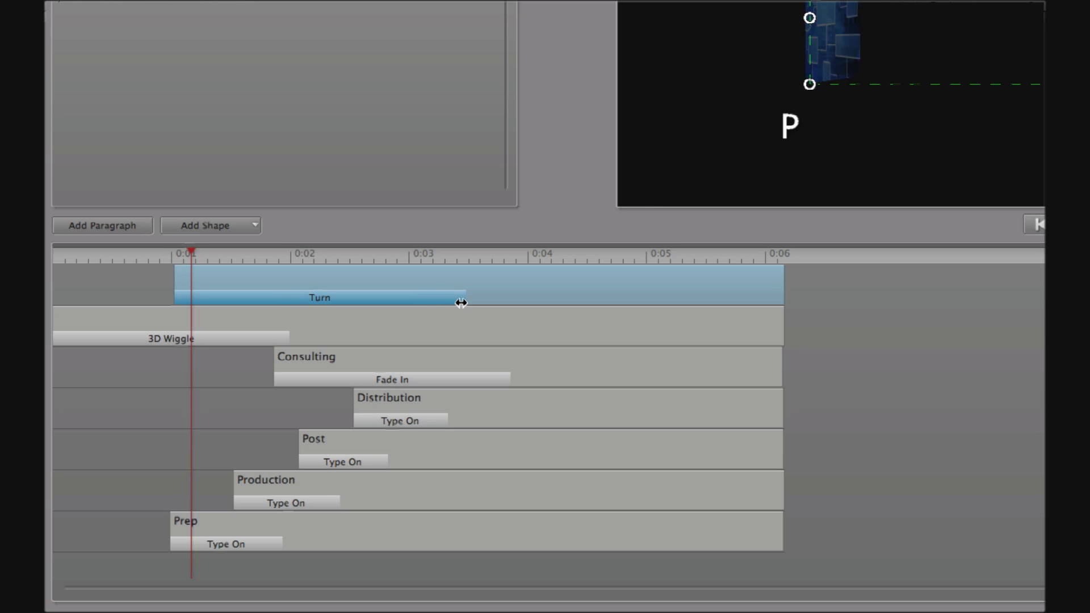
left_click_drag(595, 263, 649, 261)
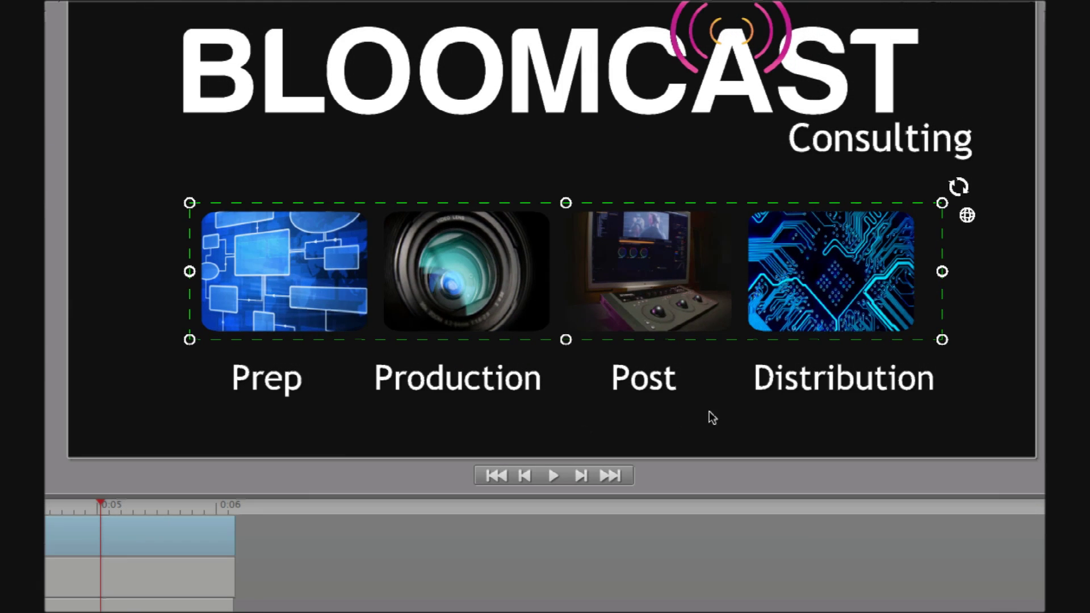
left_click(930, 271)
Step: Add a 2D Outline style to all four phase images
key("ctrl+a")
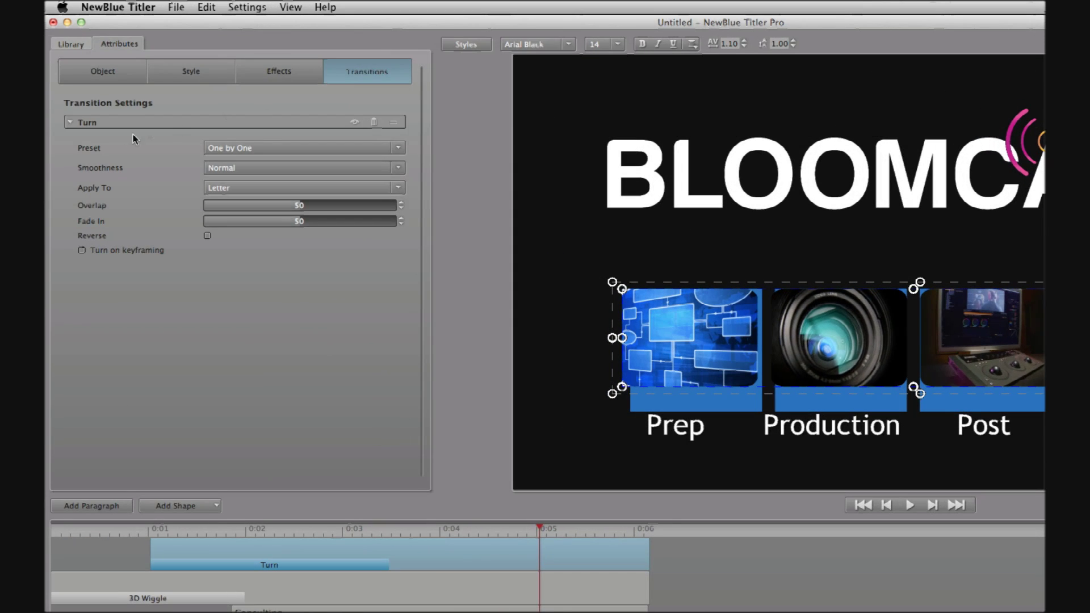
left_click(175, 69)
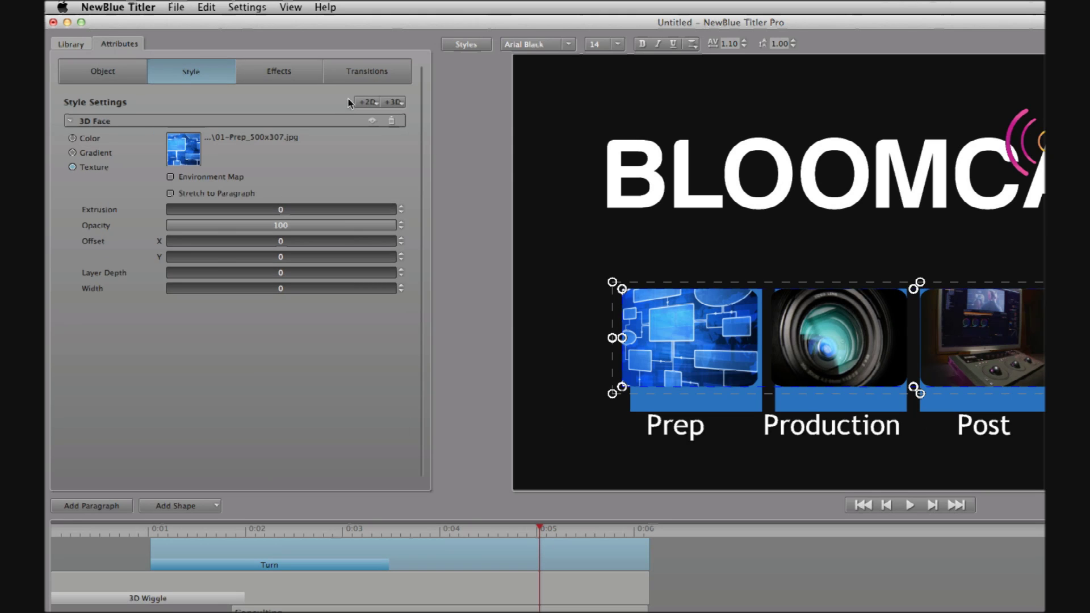
left_click(367, 103)
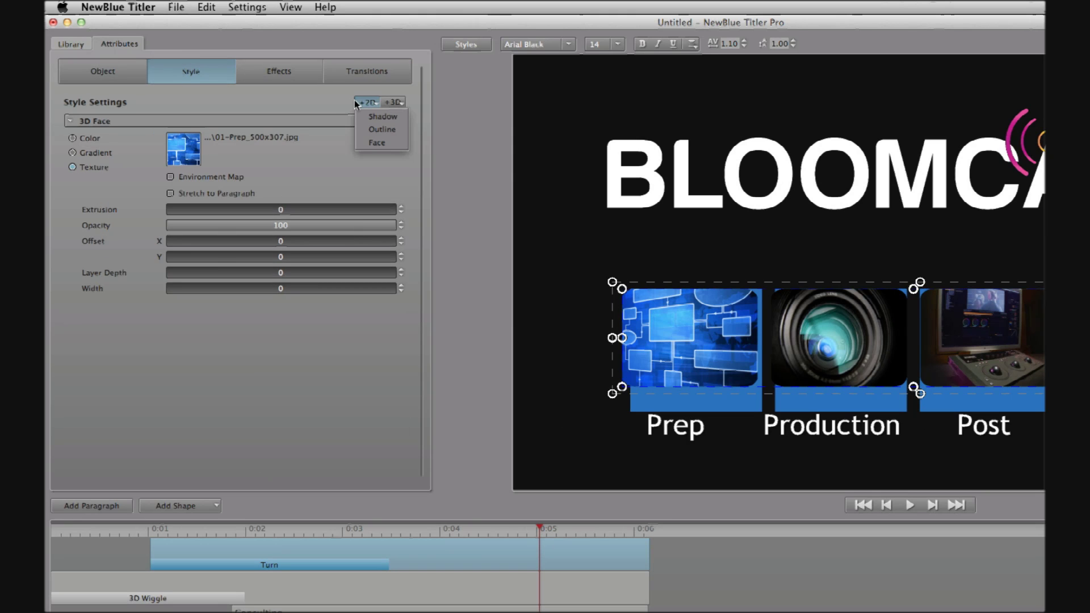
left_click(392, 131)
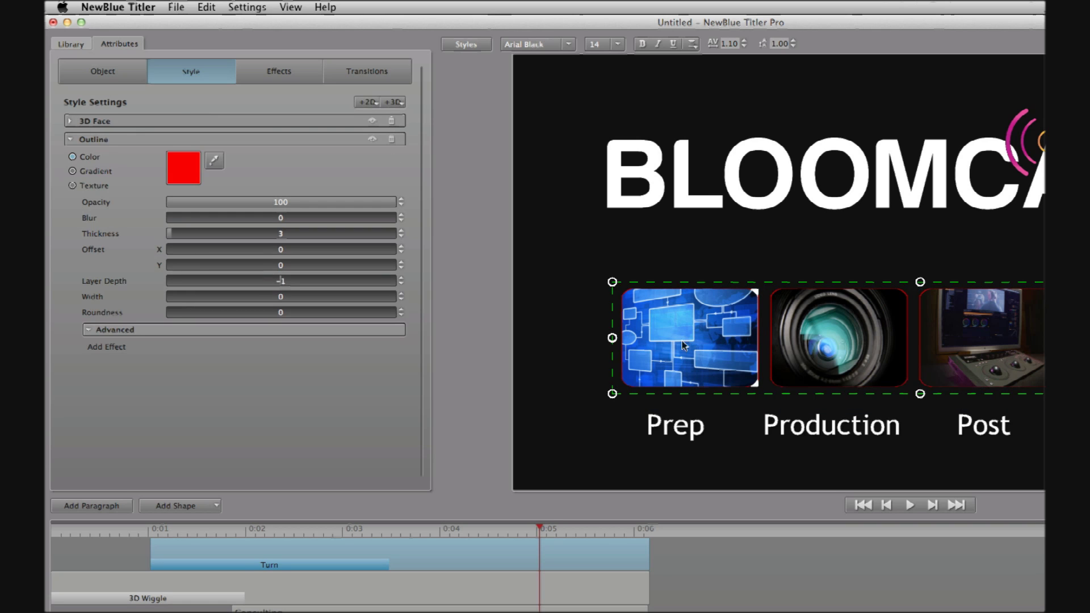
Step: Set the Prep and Production images' outline colour to white
left_click(619, 343)
left_click(187, 164)
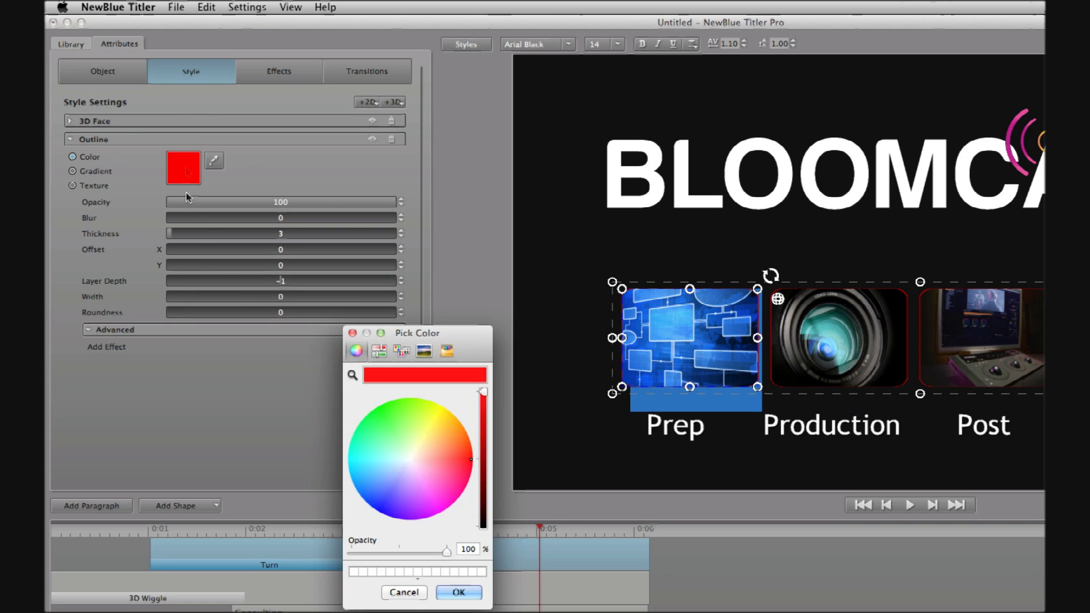
left_click(410, 459)
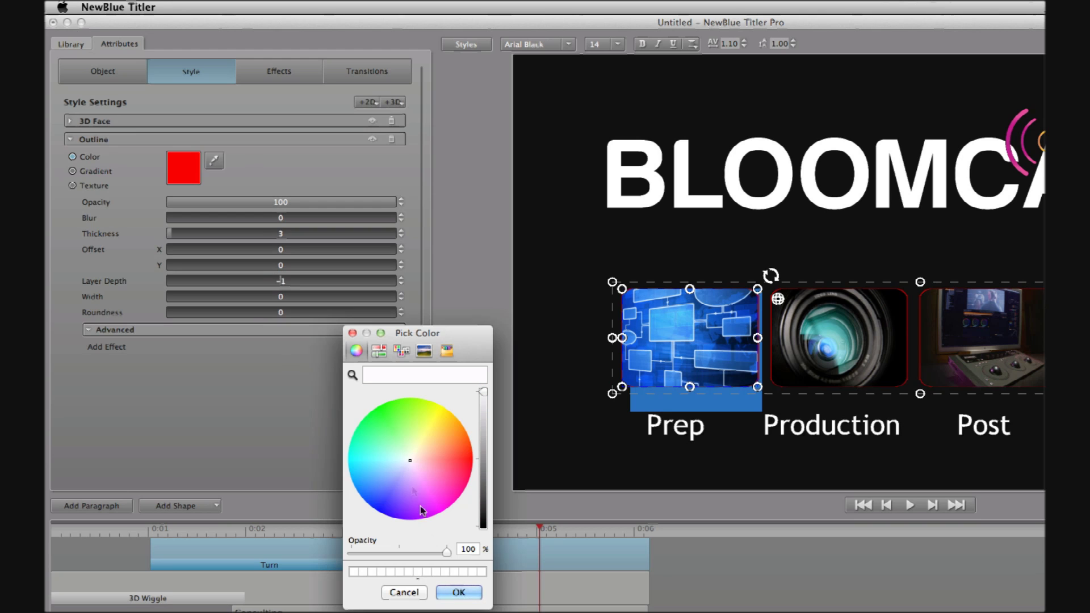
left_click(459, 592)
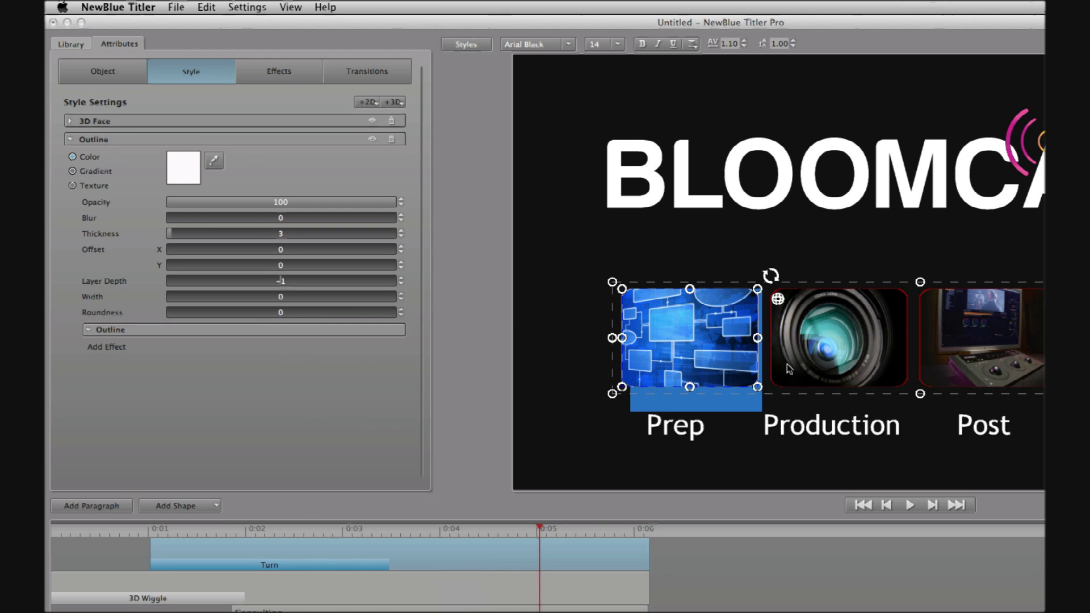
left_click(765, 349)
left_click(833, 349)
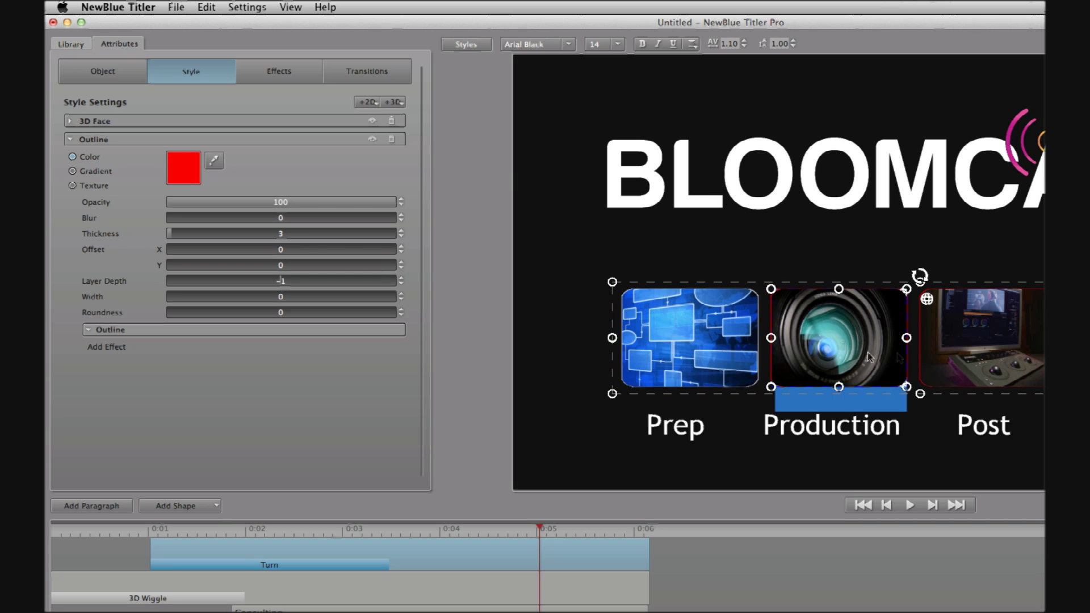
left_click(182, 166)
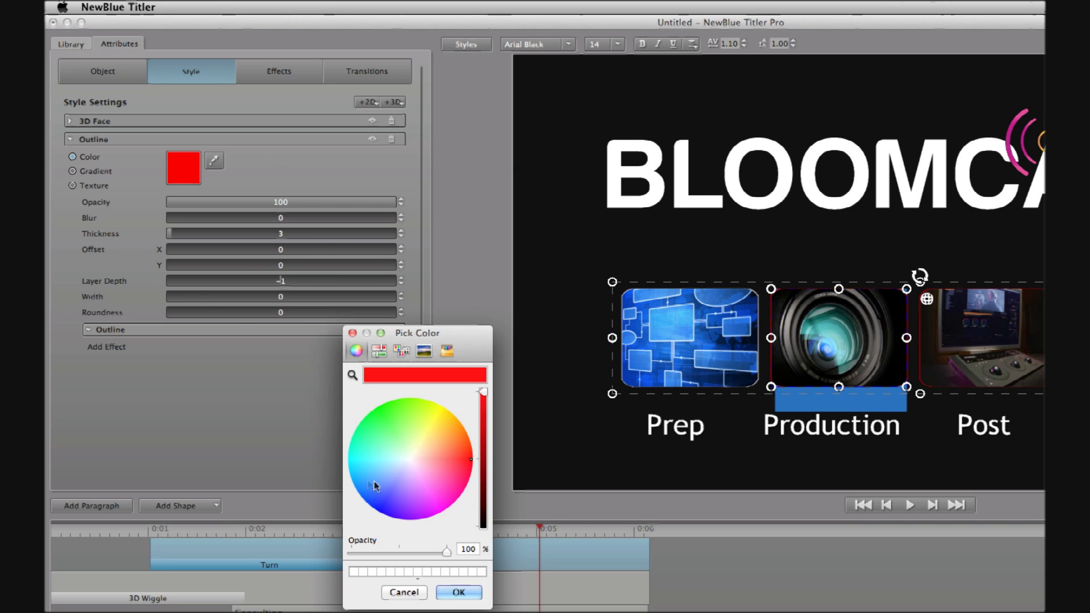
left_click(410, 461)
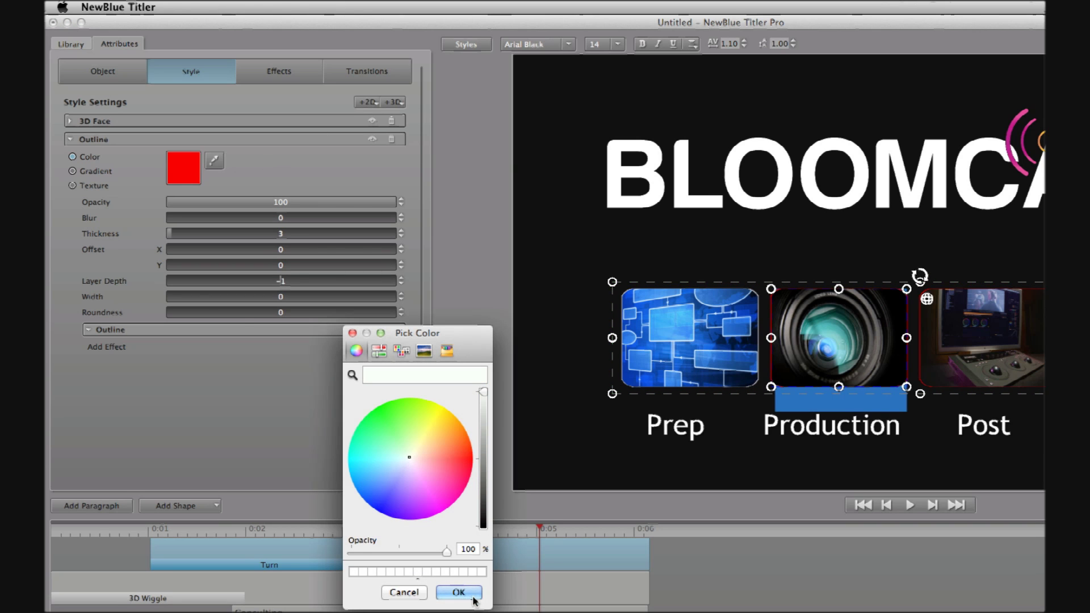
left_click(454, 592)
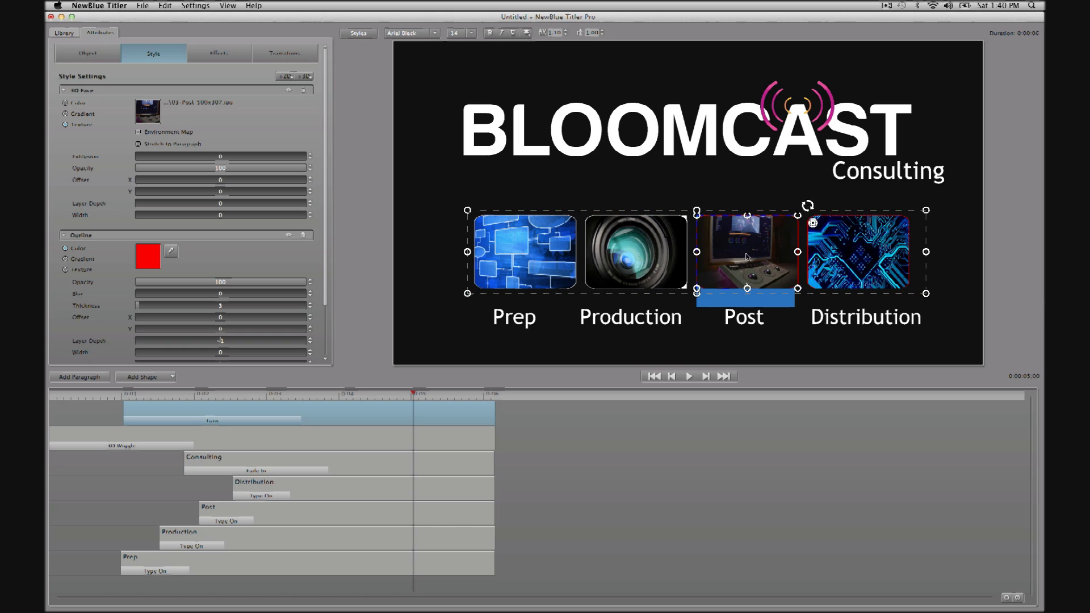
Step: Set the Post and Distribution images' outline colour to white
left_click(155, 268)
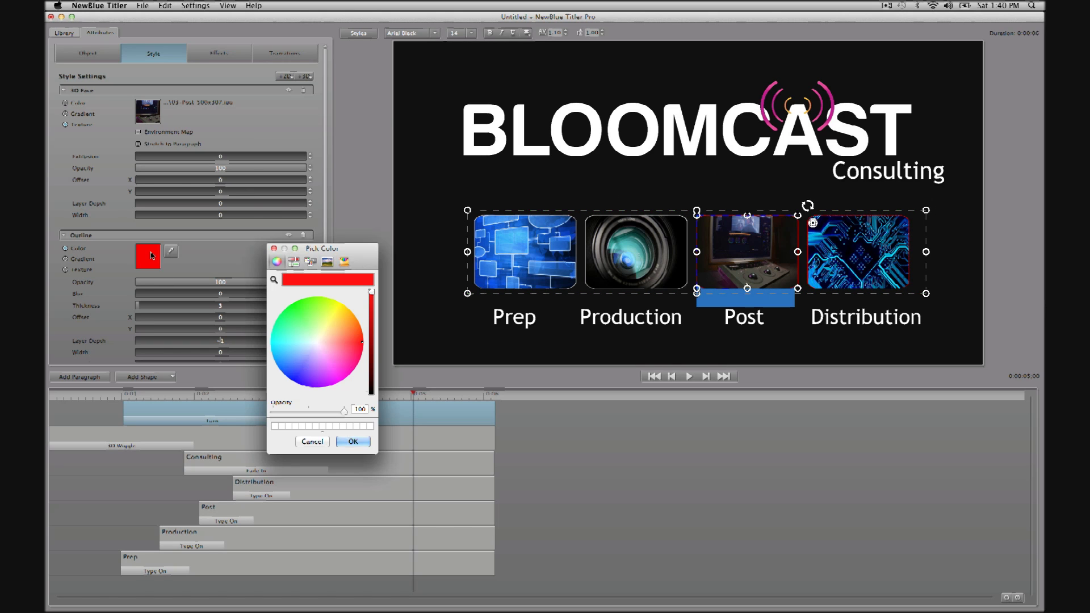
left_click(316, 345)
left_click(353, 442)
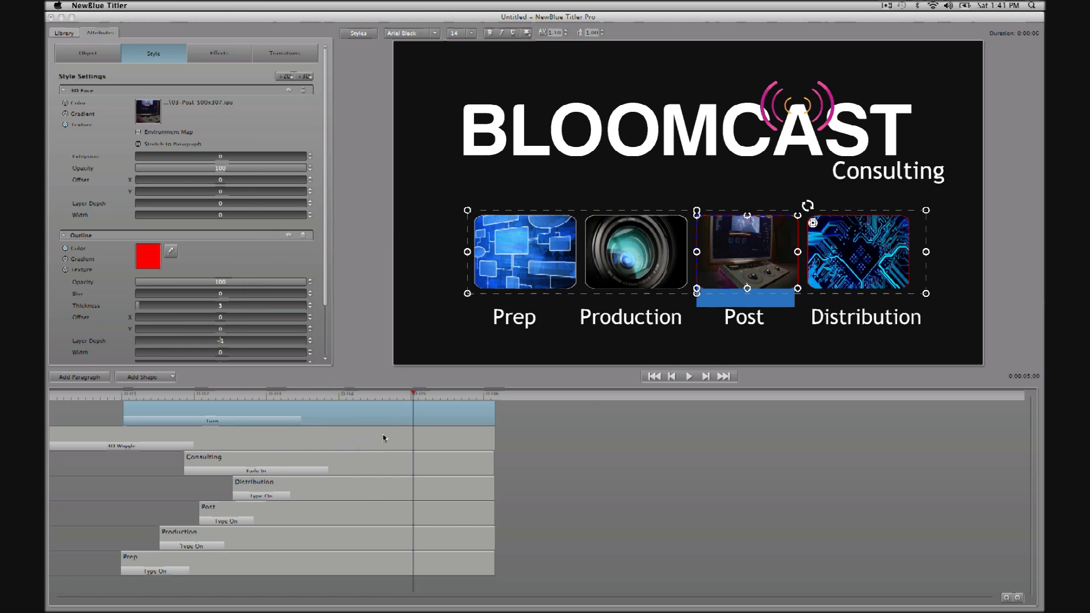
left_click(905, 264)
left_click(152, 263)
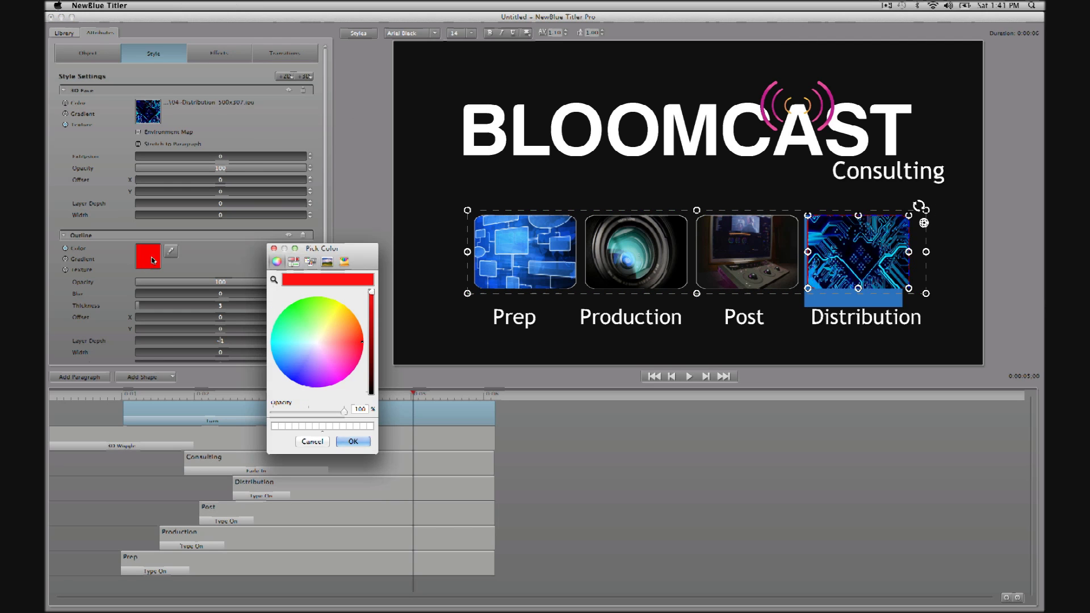
left_click(316, 345)
left_click(353, 442)
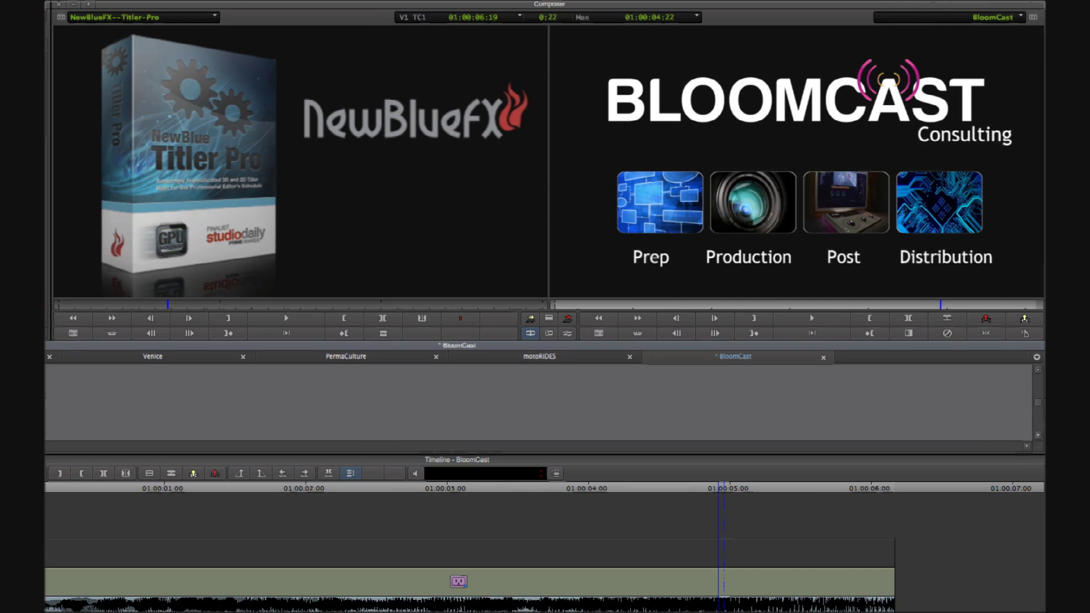
Step: Render the BloomCast title clip (Ctrl+R), then play from the start to watch the BLOOMCAST headline animate
left_click(325, 489)
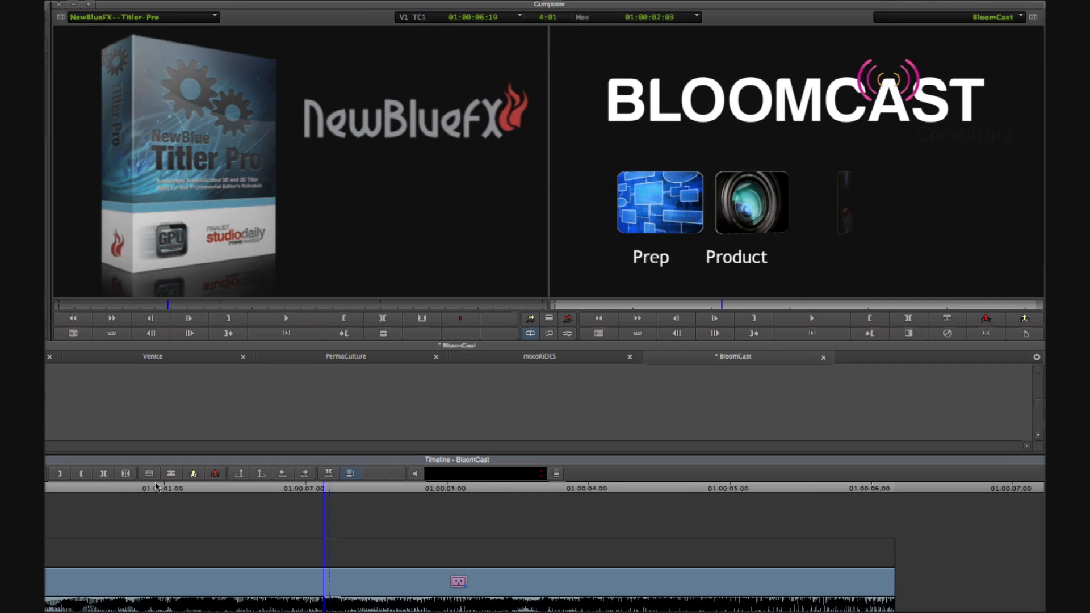
key("ctrl+r")
left_click(475, 372)
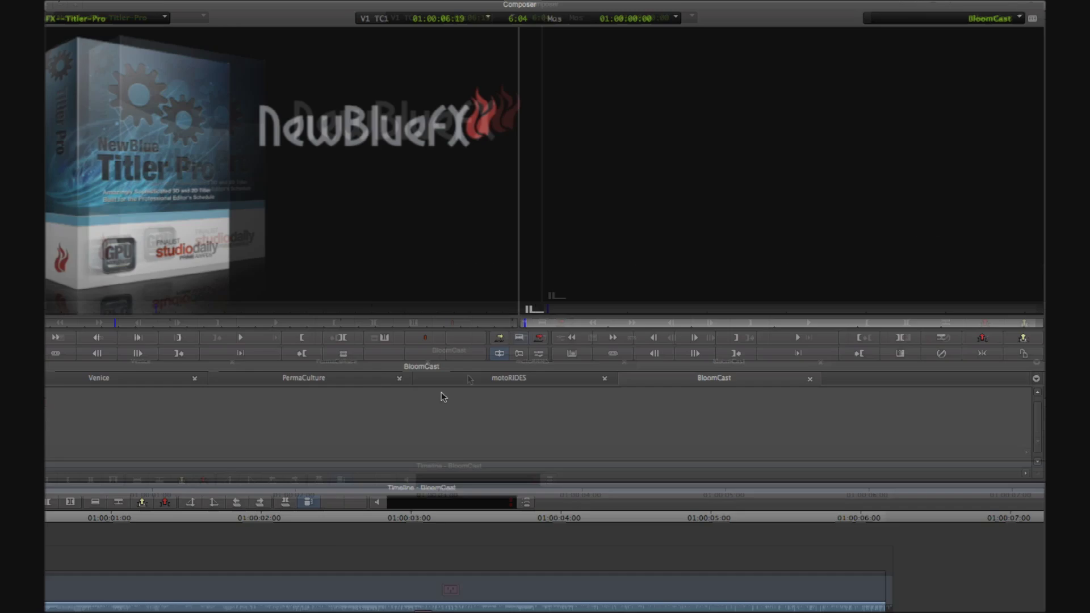
key("Home")
left_click(811, 317)
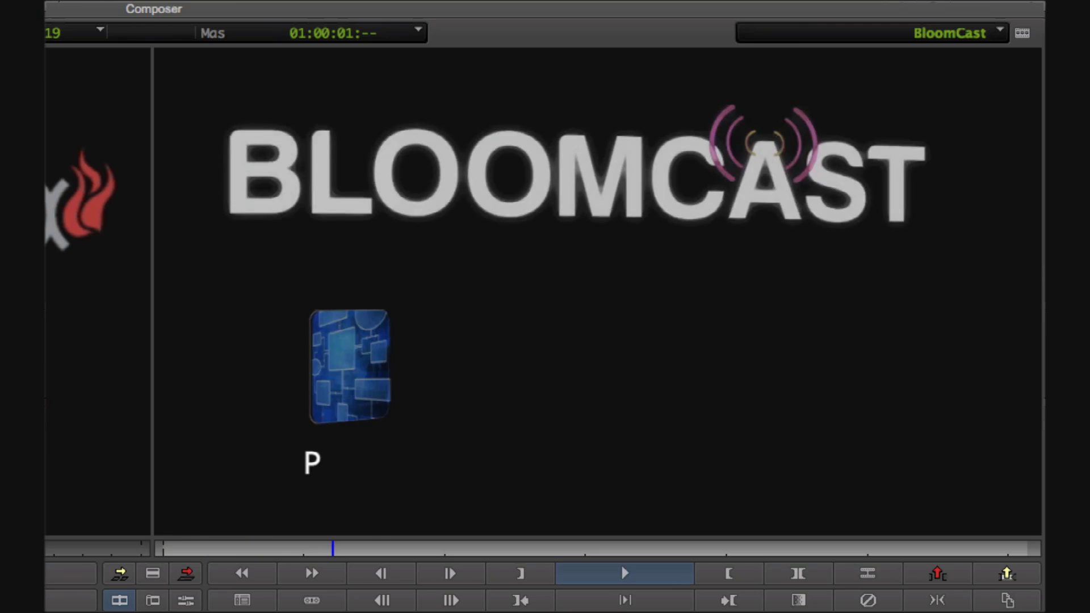